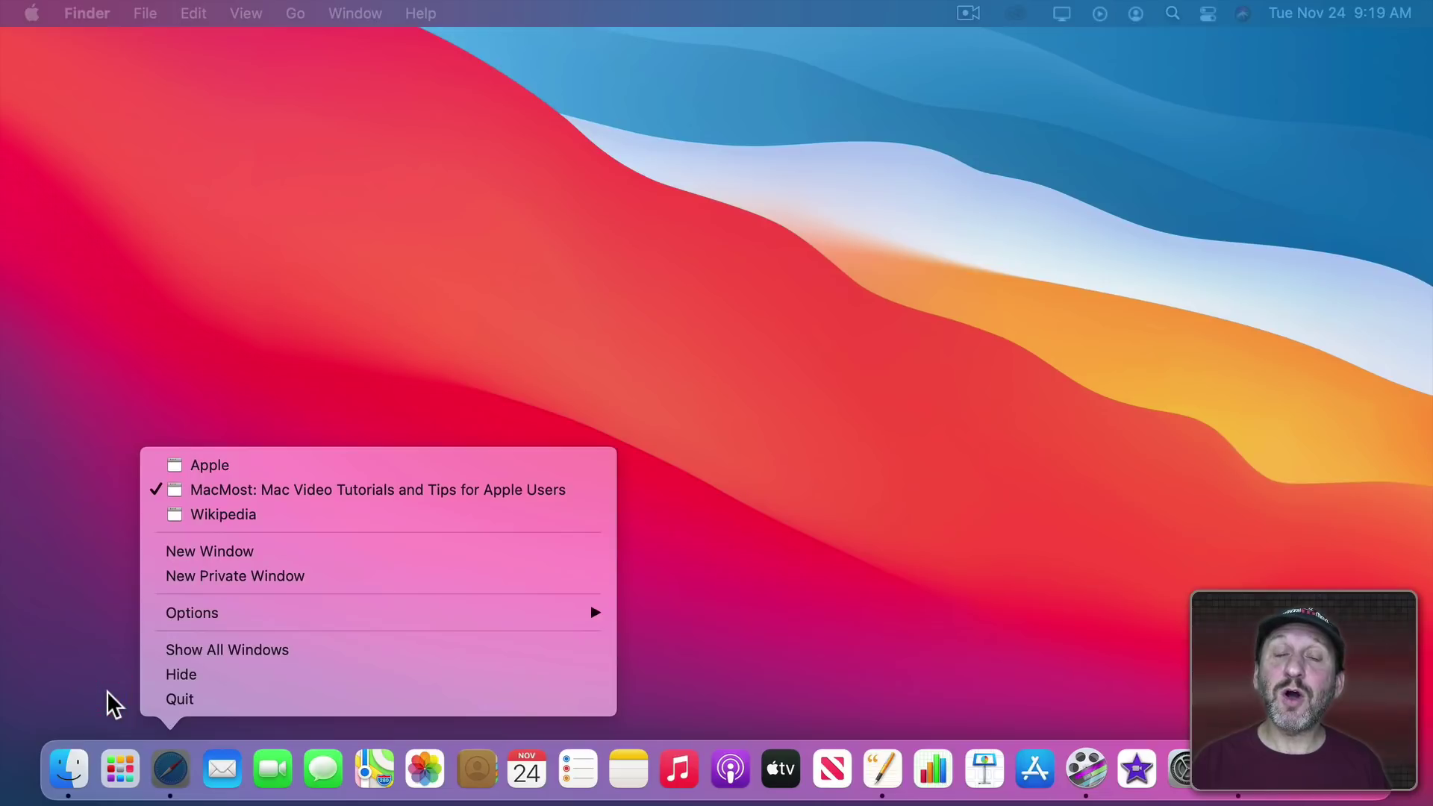
Step: Examine the Dock shortcut menus of Safari and Pages, including their listed windows and options
left_click(106, 692)
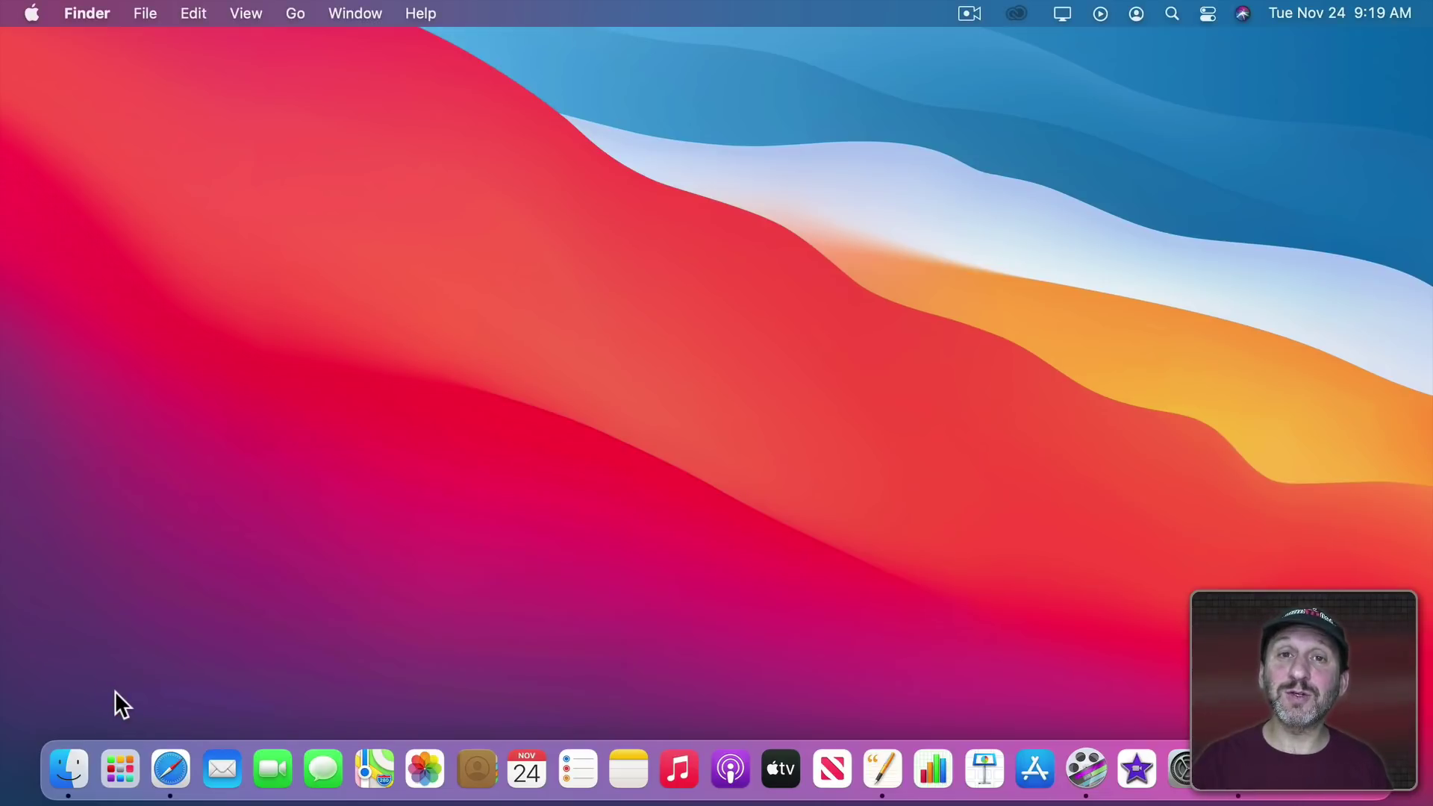
right_click(174, 768)
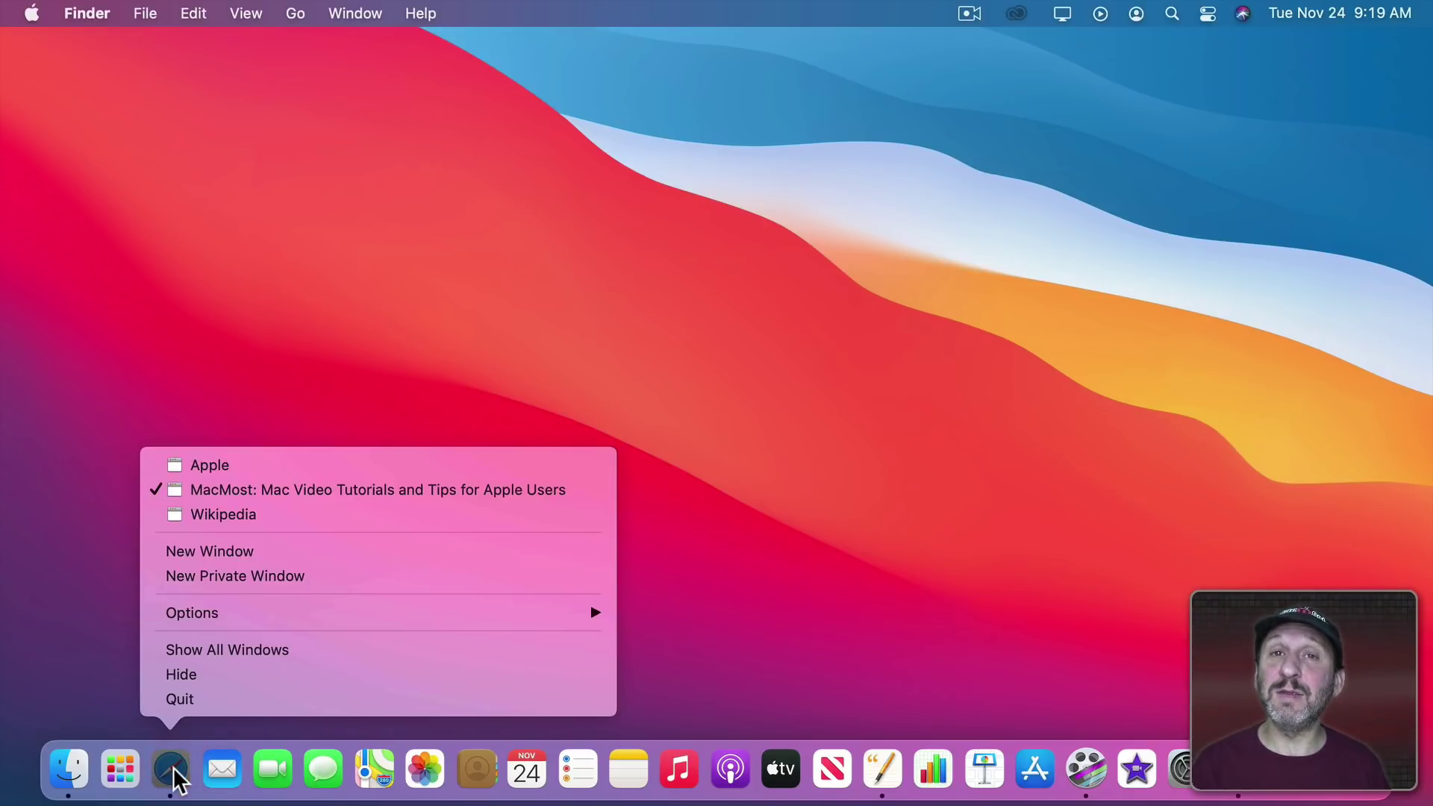
left_click(103, 684)
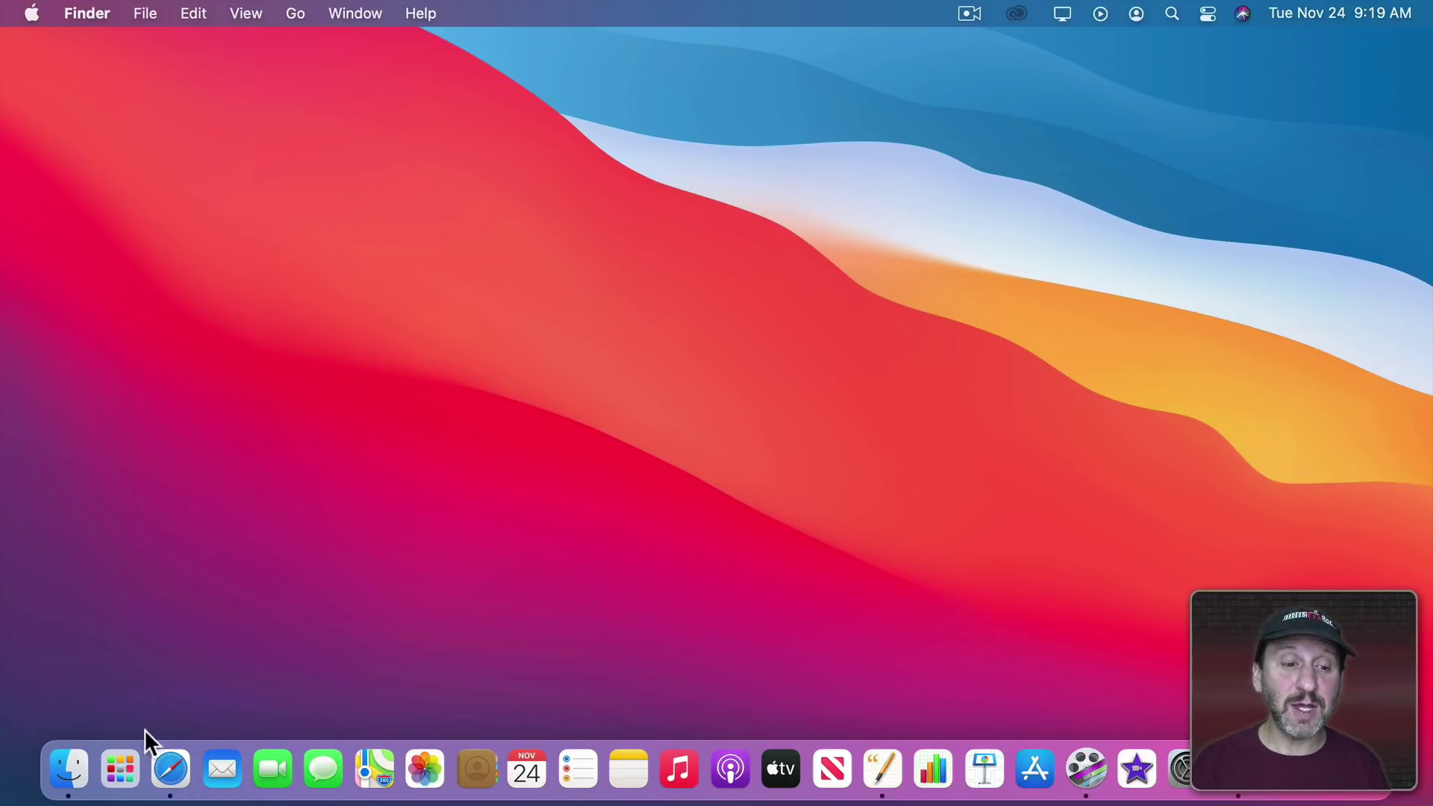
left_click(166, 765, "ctrl")
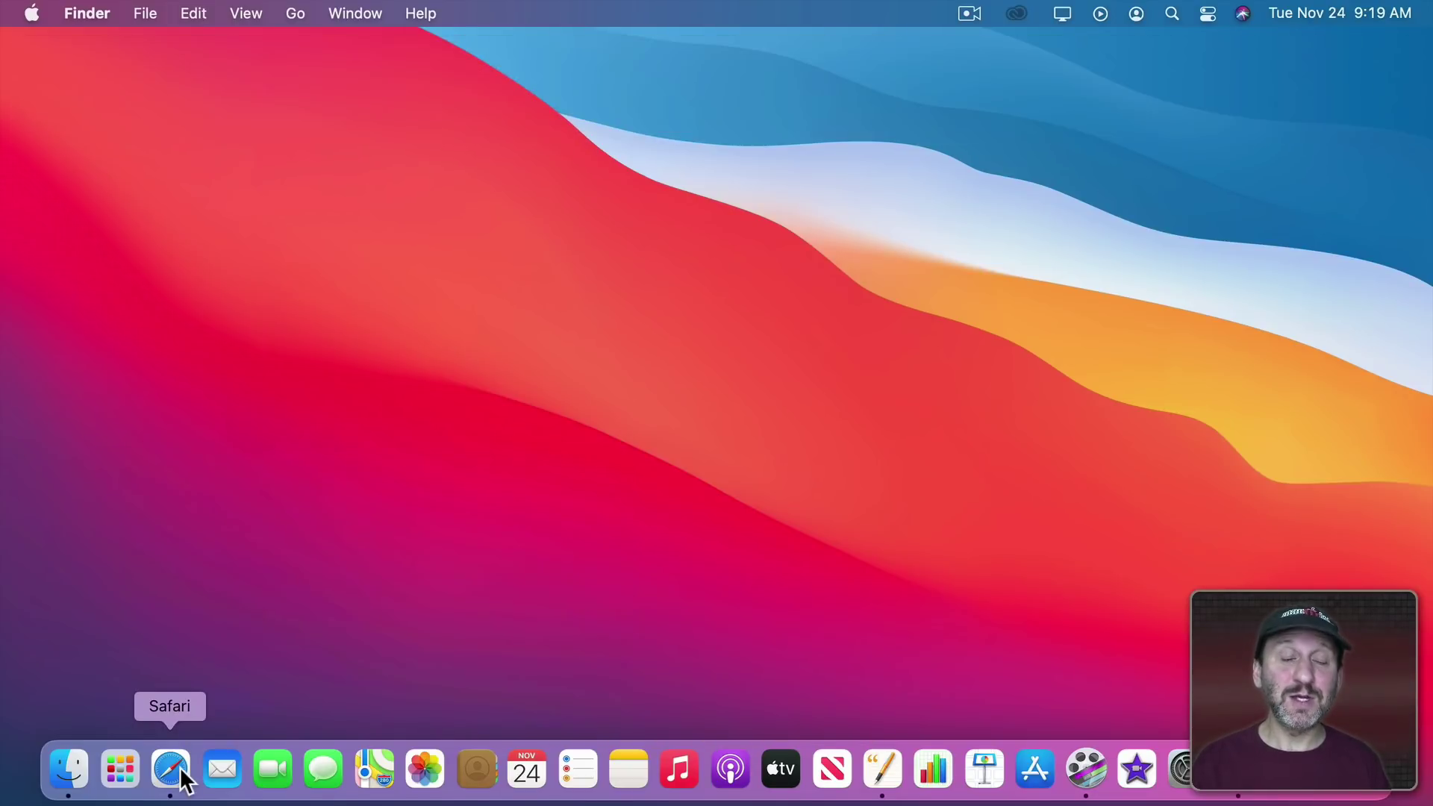
left_click(180, 767, "ctrl")
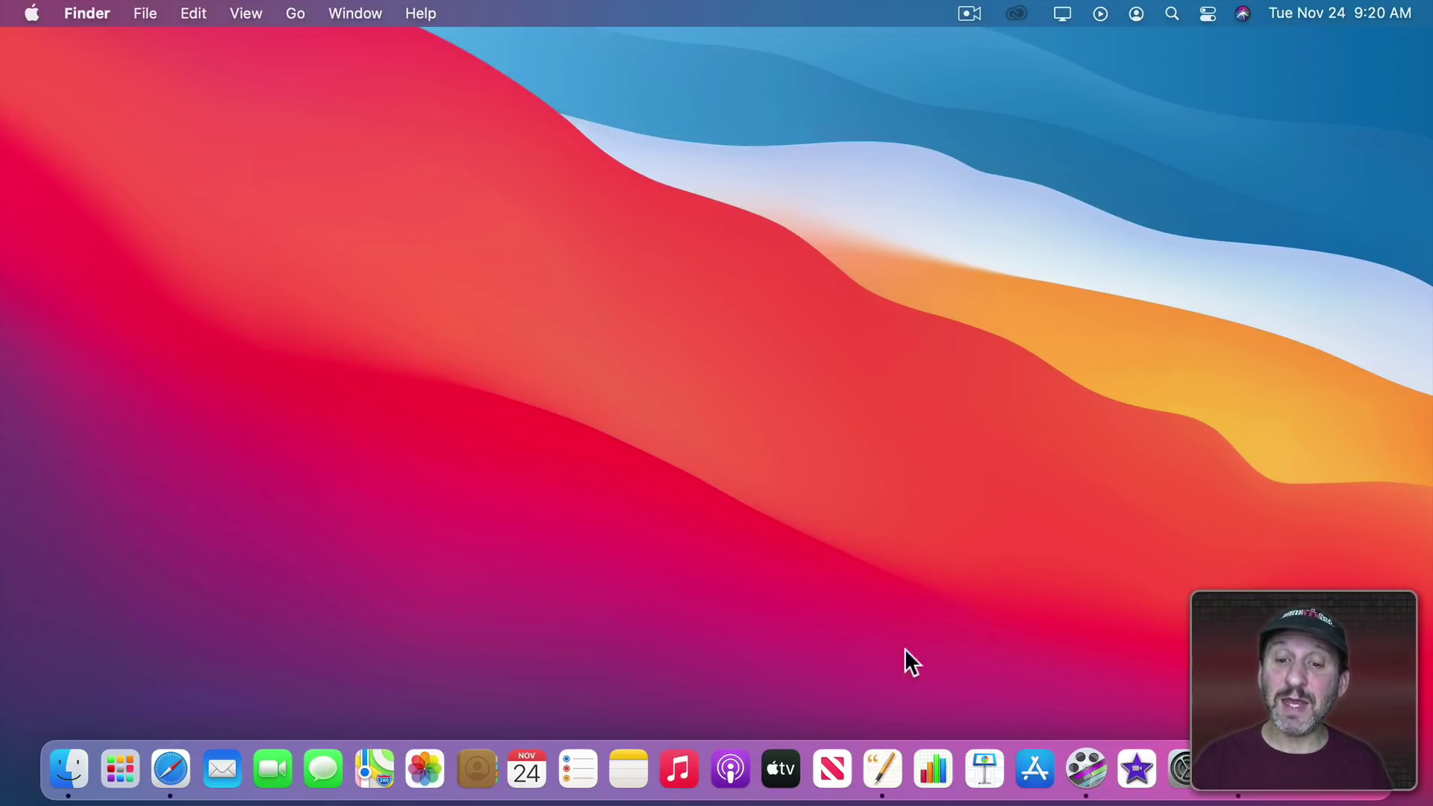
right_click(878, 753)
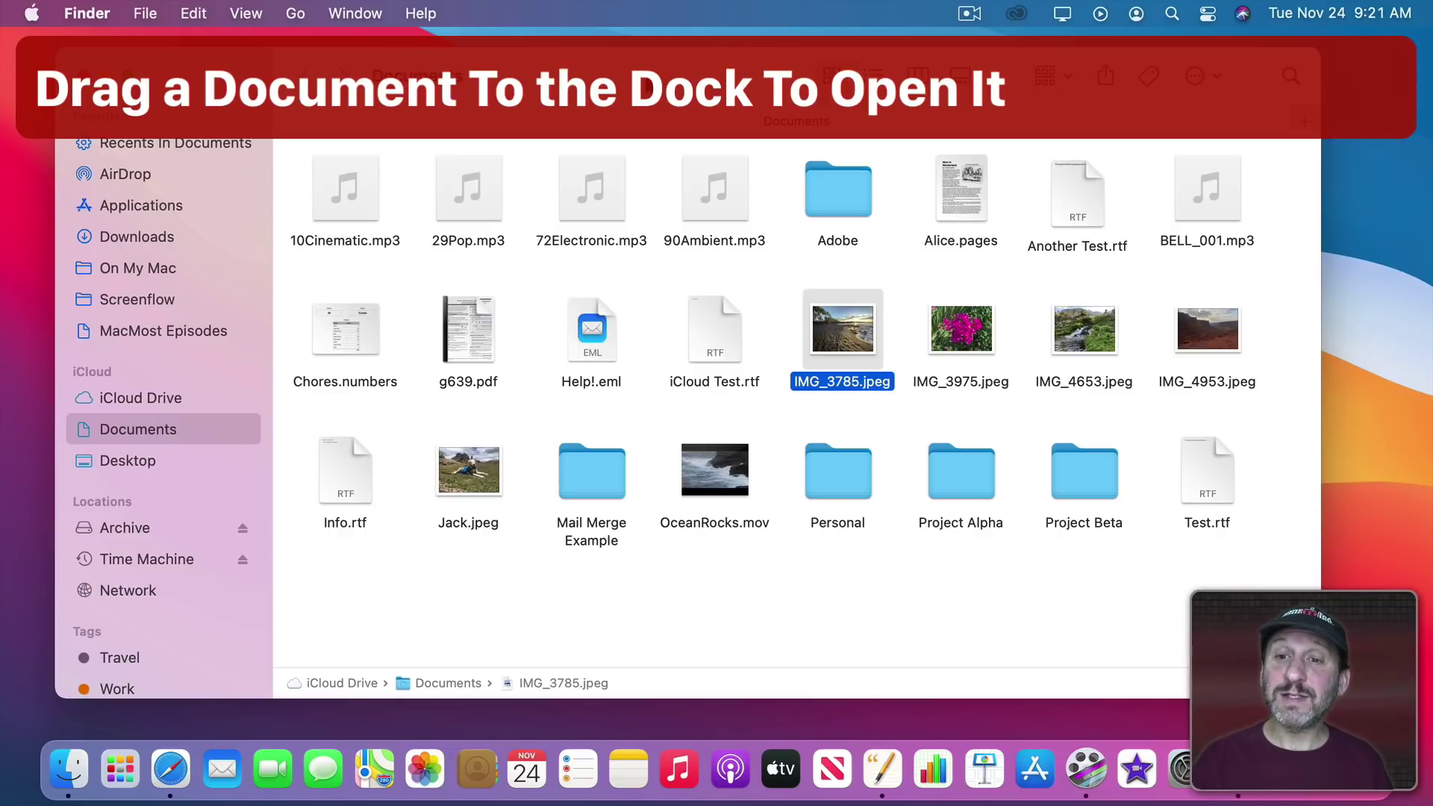
Step: Reposition the Alice.pages icon slightly in the Documents folder, and do the same with Another Test.rtf
left_click(962, 193)
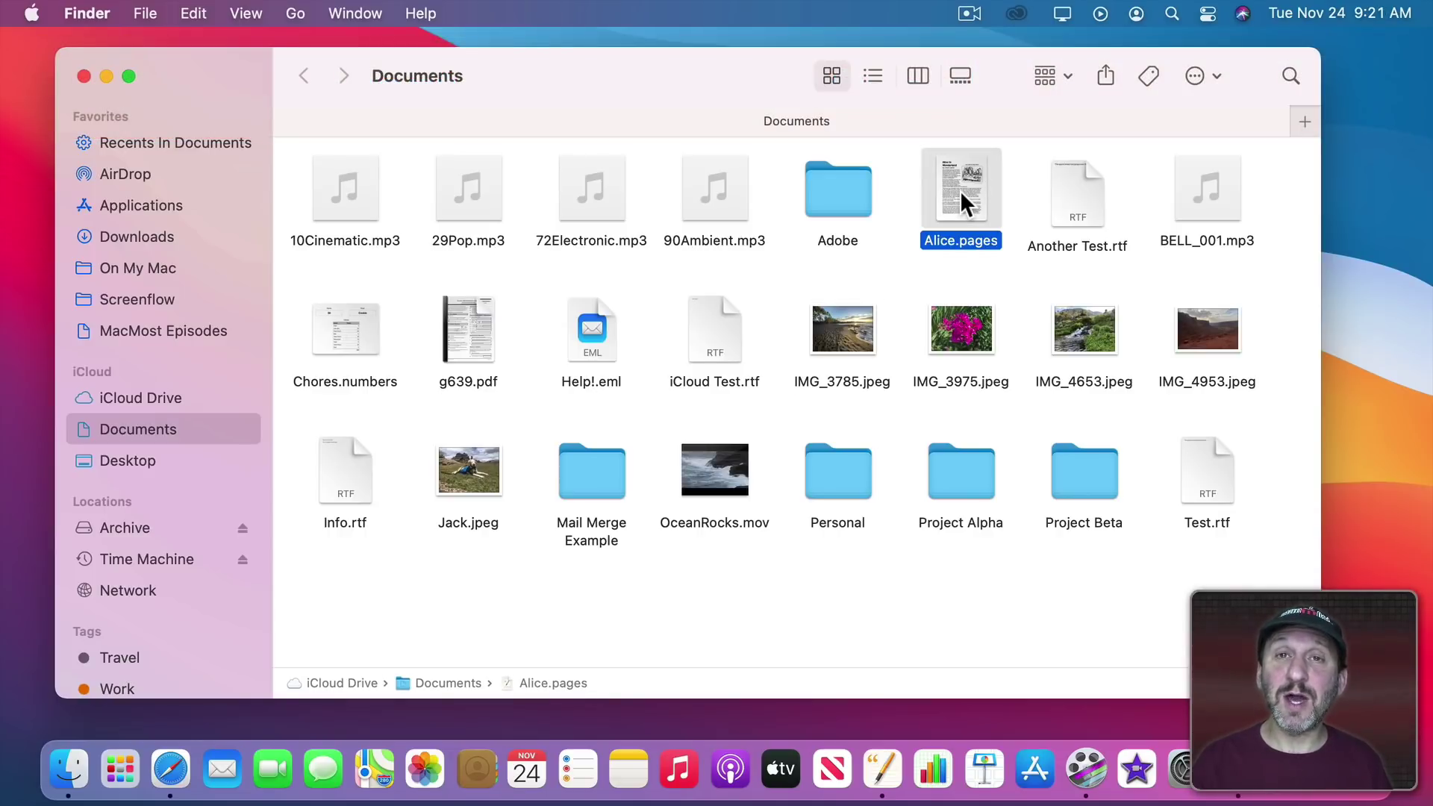
mouse_move(960, 190)
left_mouse_down()
mouse_move(949, 465)
mouse_move(883, 769)
mouse_move(978, 282)
mouse_move(968, 209)
left_mouse_up()
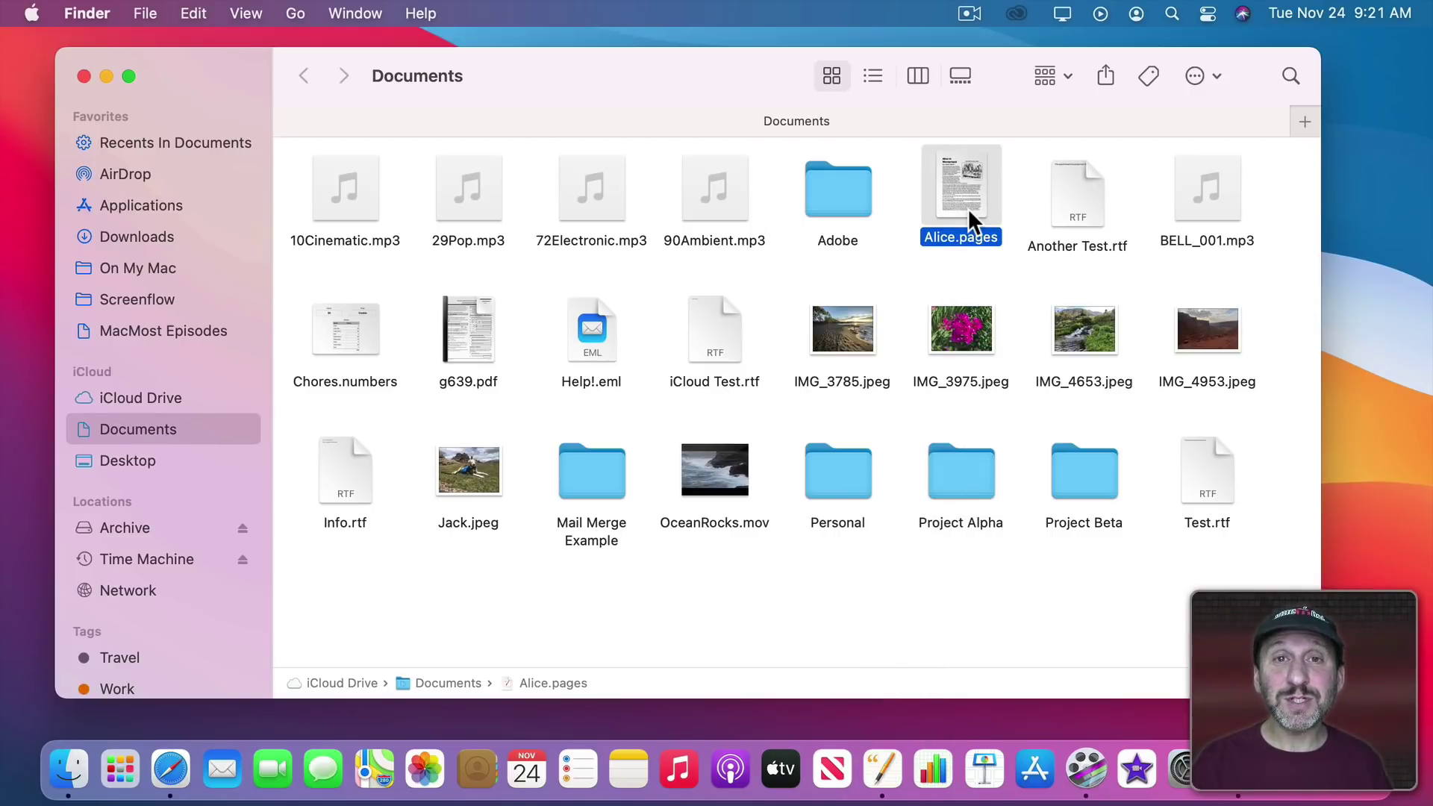
left_click(1020, 196)
left_click(1070, 194)
left_click(1069, 192)
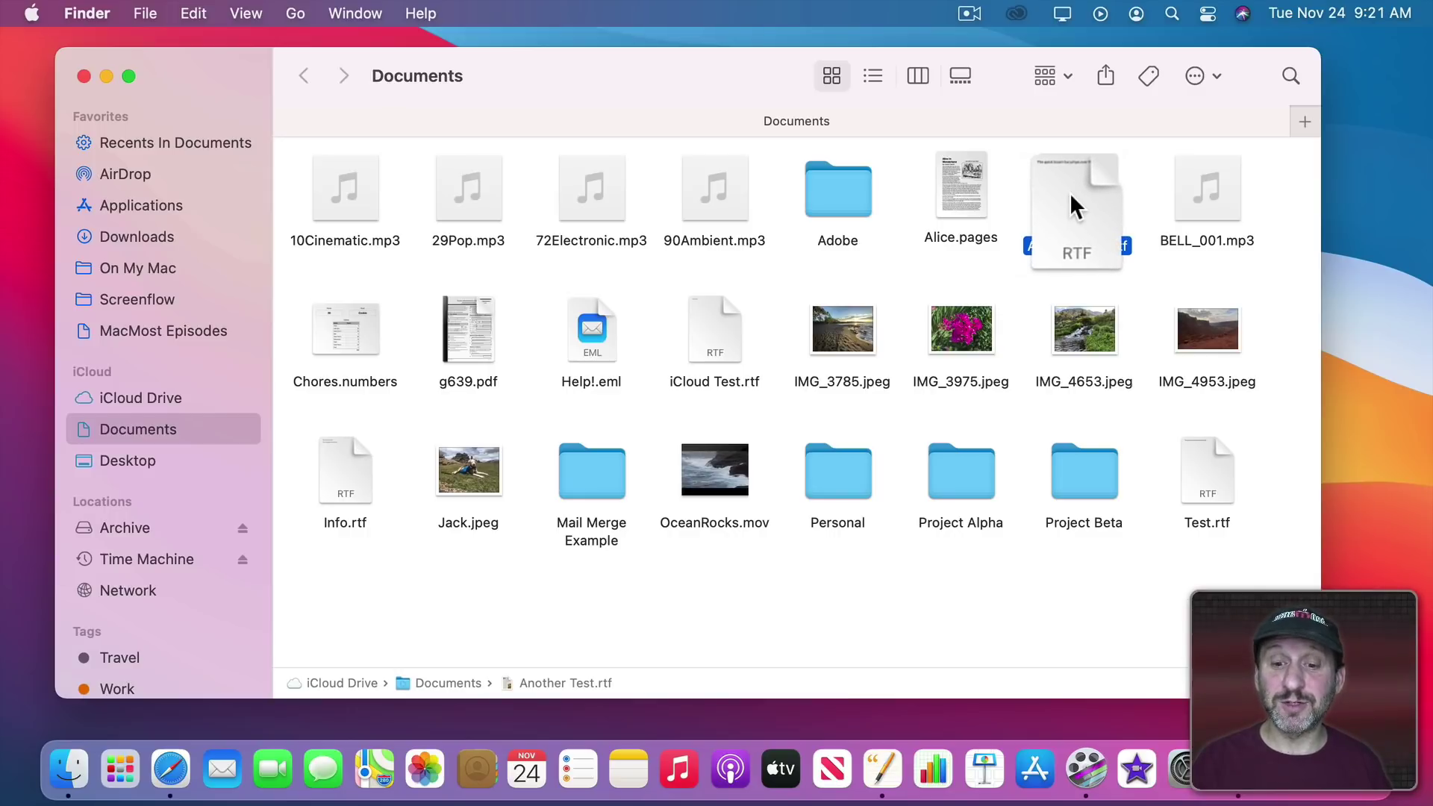
mouse_move(1070, 194)
left_mouse_down()
mouse_move(931, 576)
mouse_move(879, 776)
mouse_move(988, 370)
mouse_move(1056, 209)
left_mouse_up()
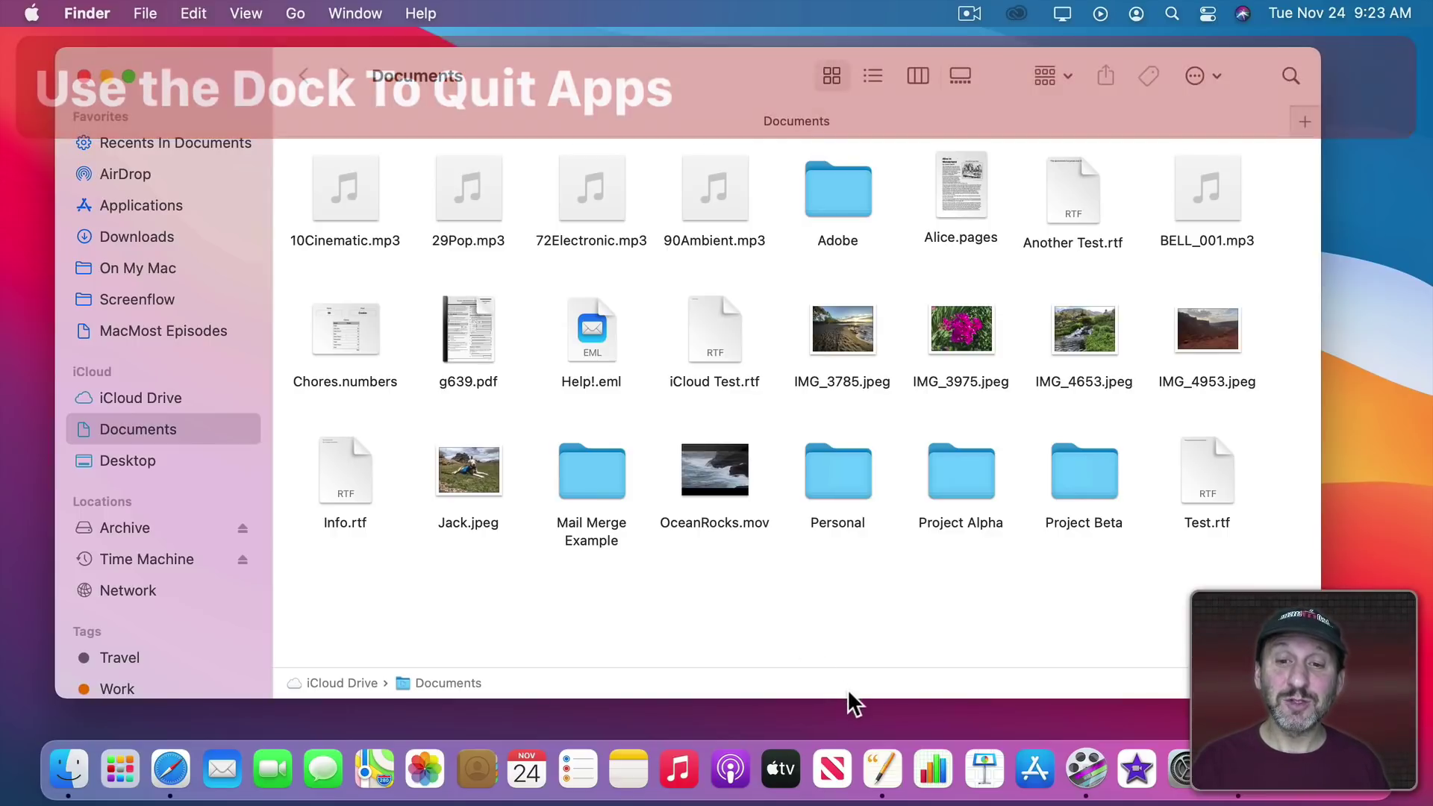
Step: Quit Pages from the Dock, and reveal the Pages application in Finder from its Dock icon
left_click(888, 759, "ctrl")
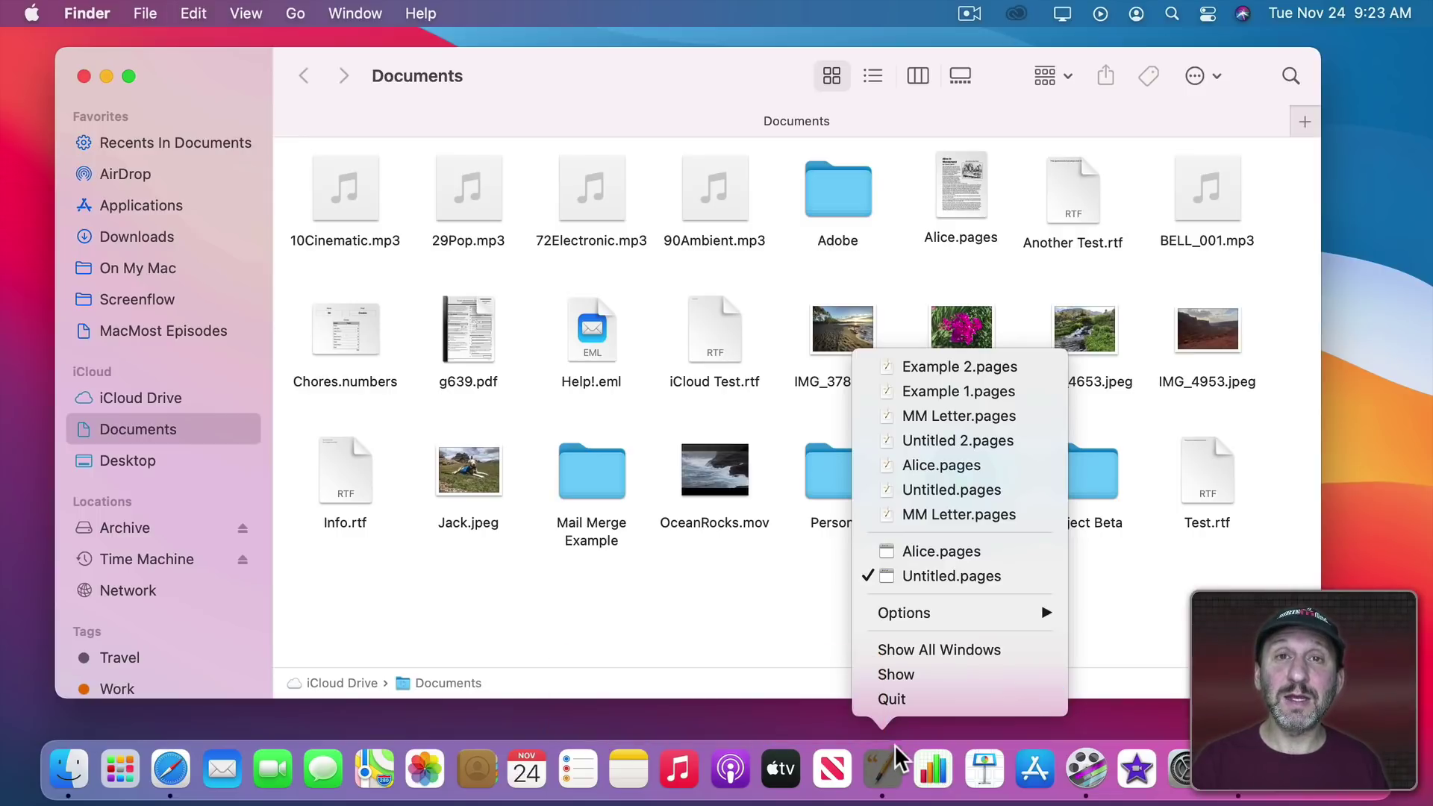
left_click(915, 700)
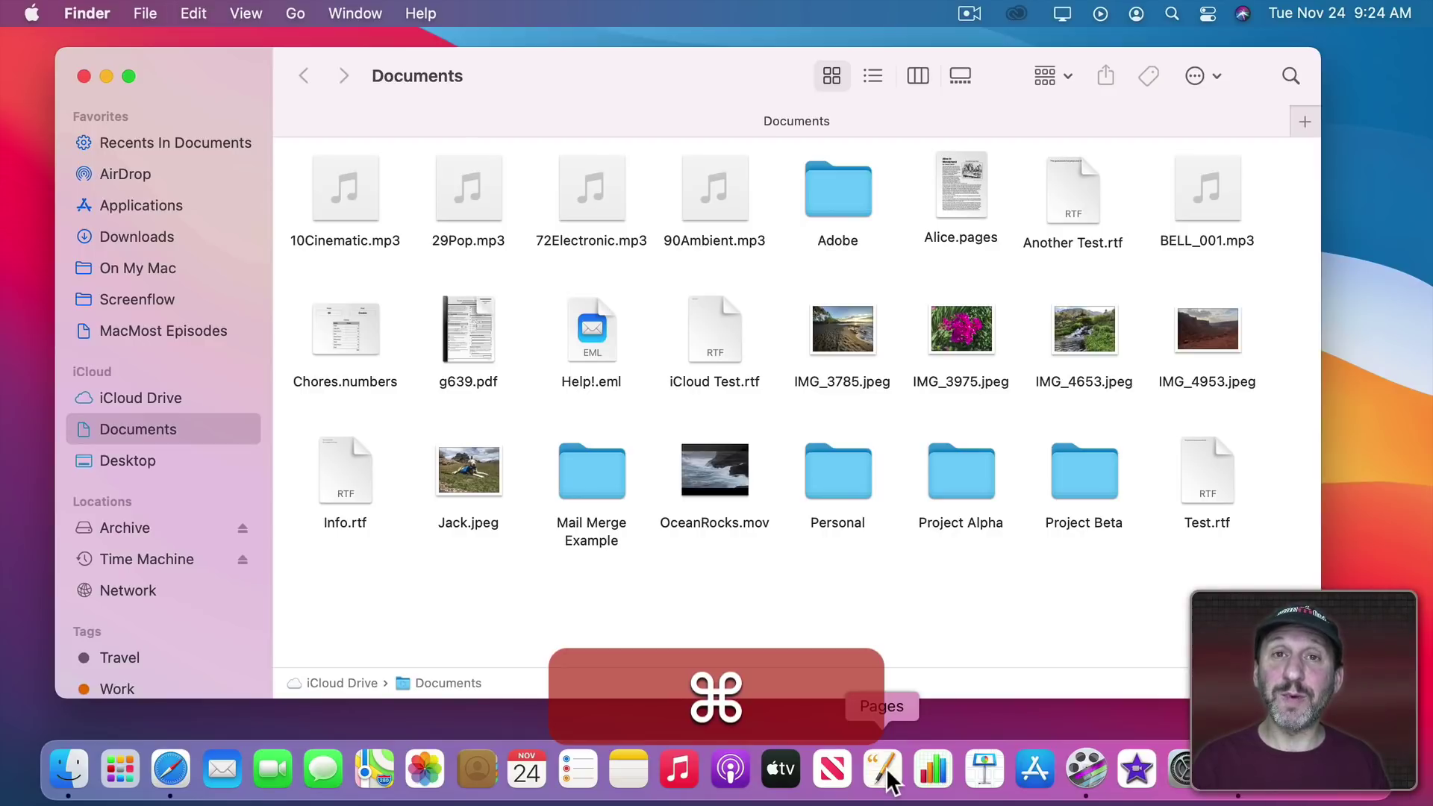
left_click(887, 769, "super")
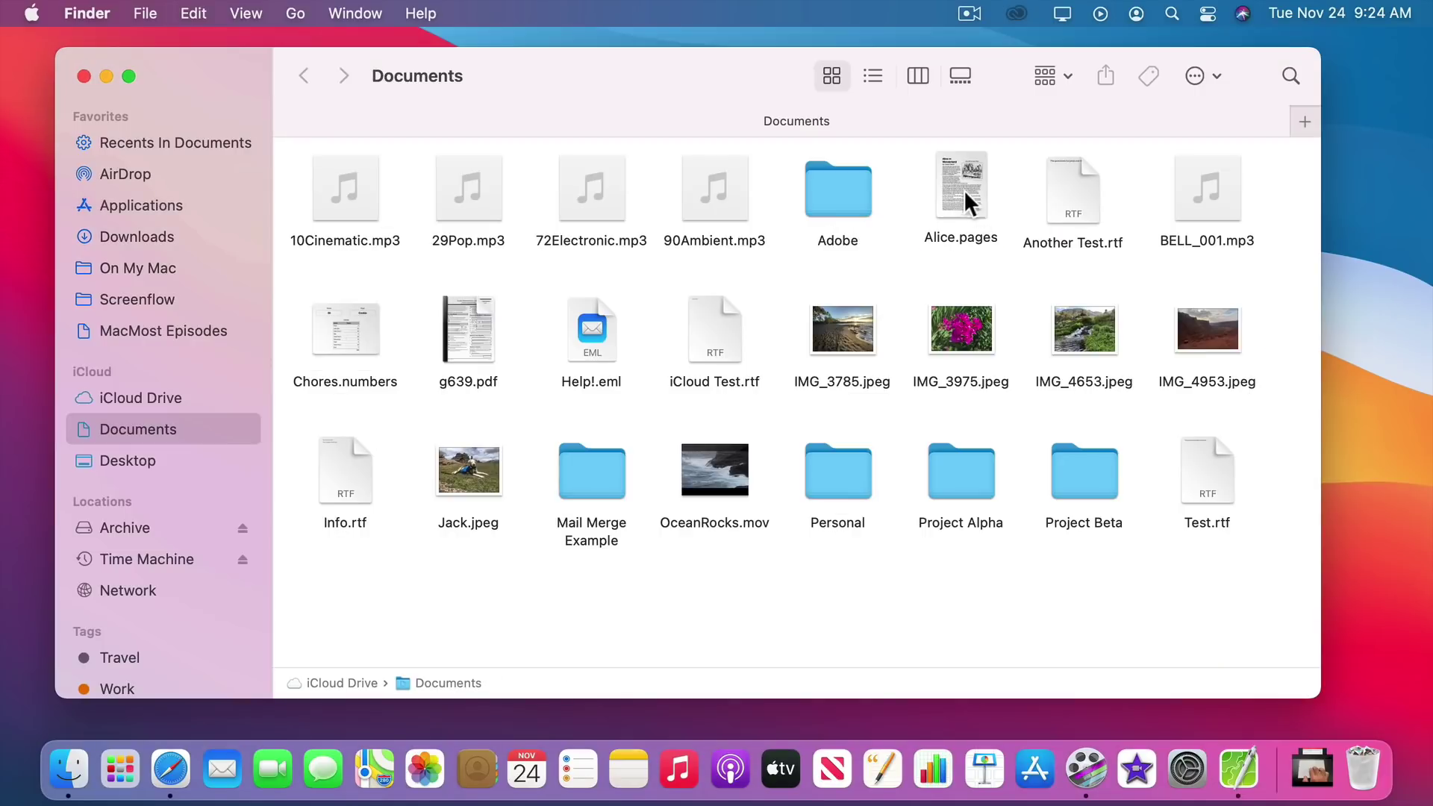
Step: Add Alice.pages from the Documents folder to the Dock's document section and reveal its original file in Finder
left_click_drag(965, 190, 1275, 781)
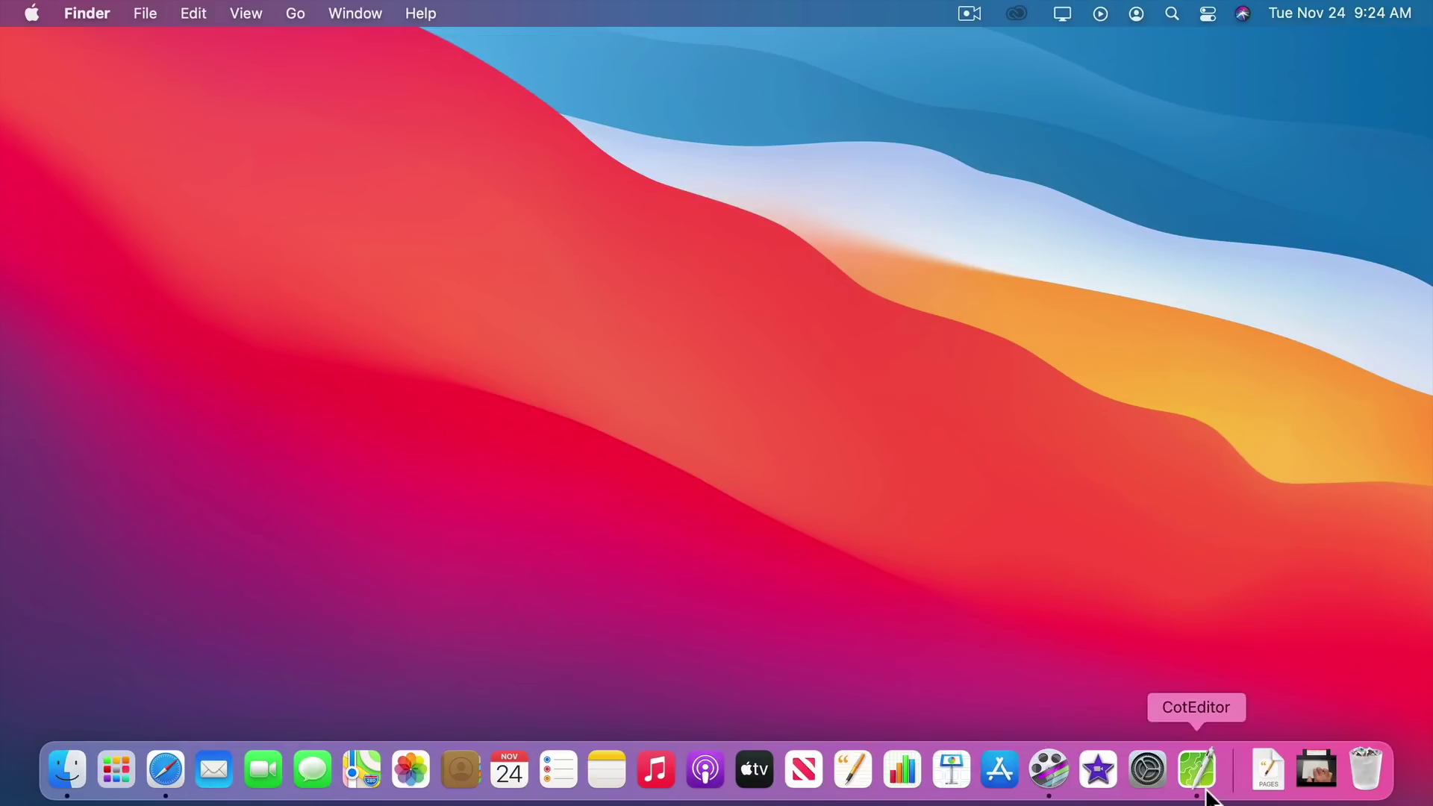
key("super")
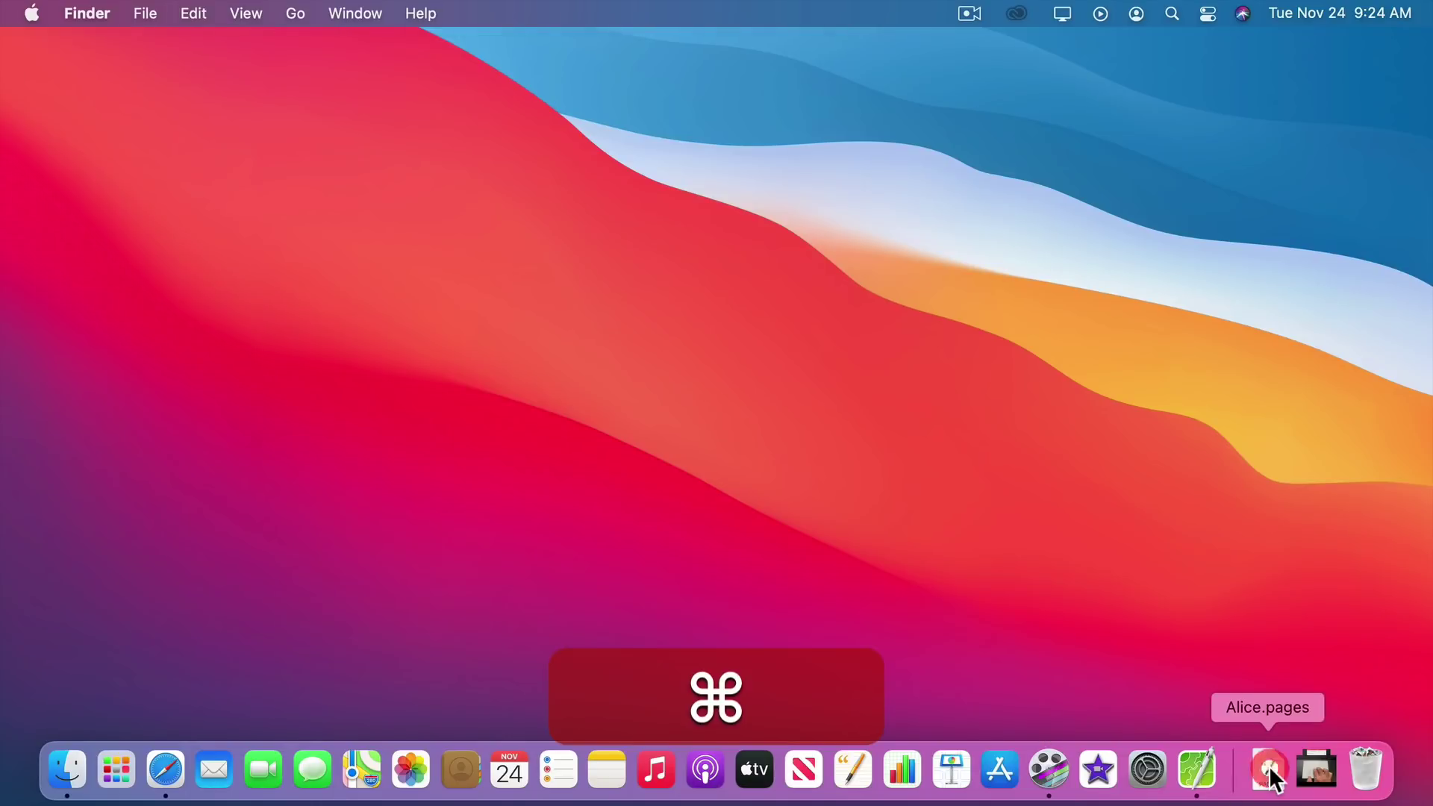
left_click(1276, 778, "super")
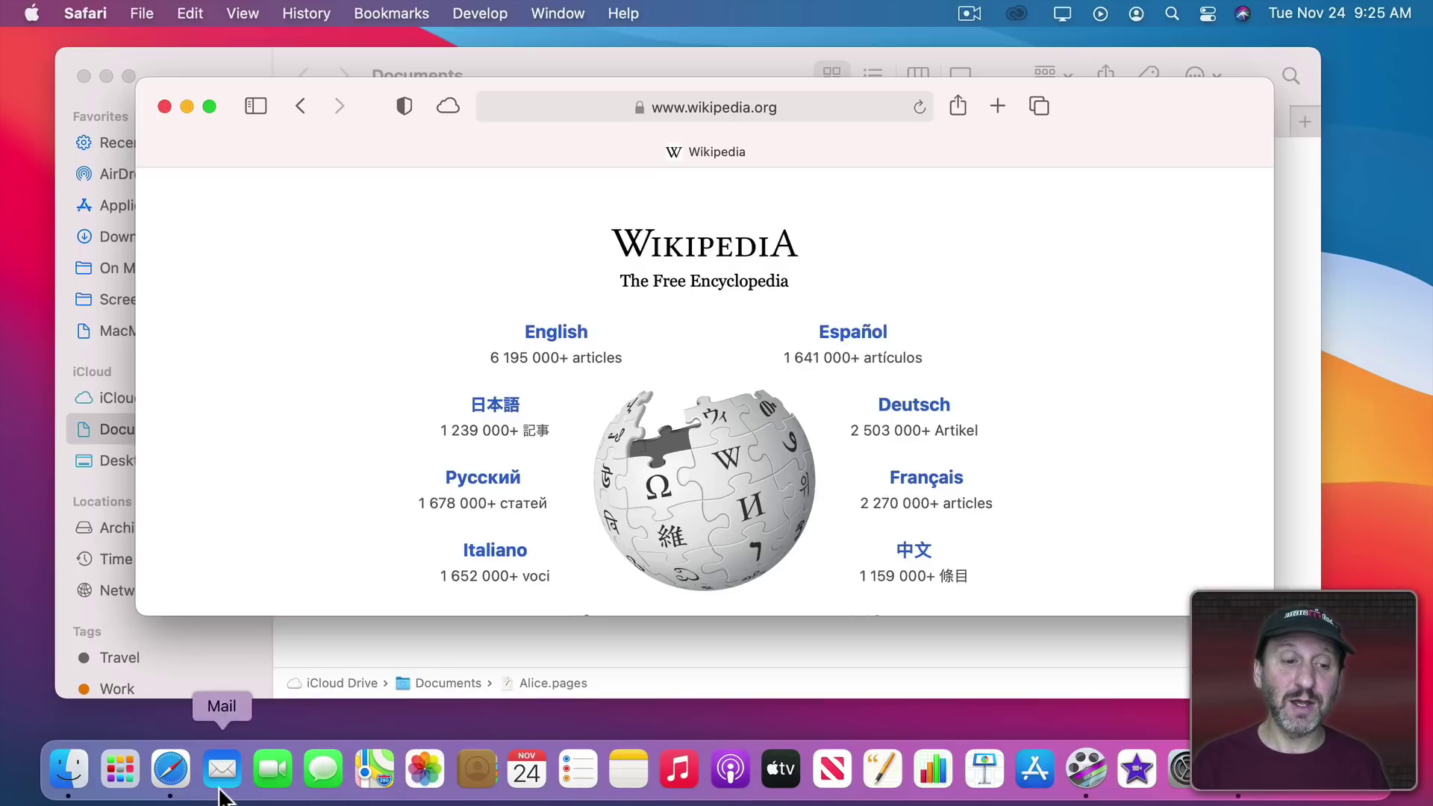
Step: Hide Safari's windows using its Dock icon, and switch back to Safari from the Dock
left_click(175, 772, "ctrl")
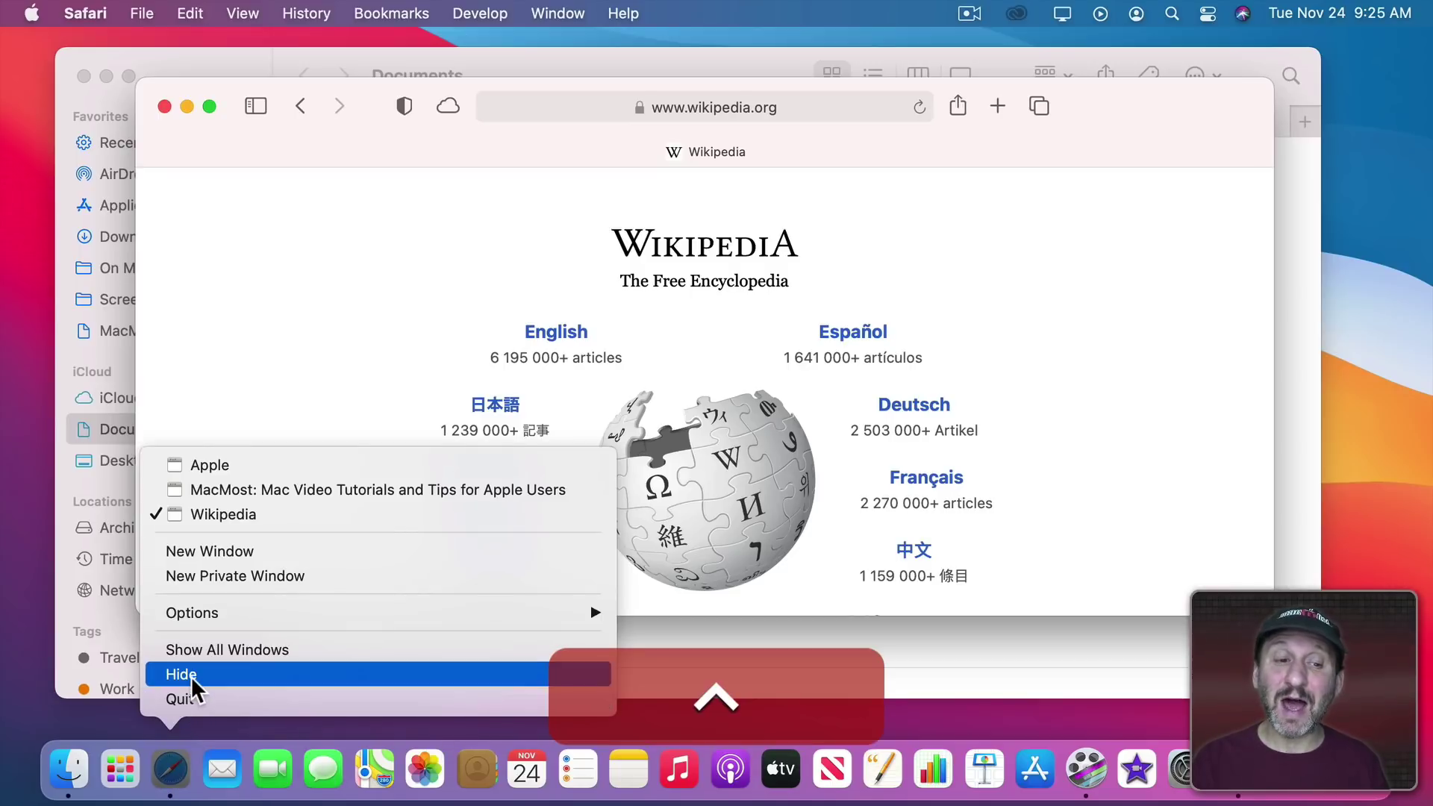
left_click(172, 767)
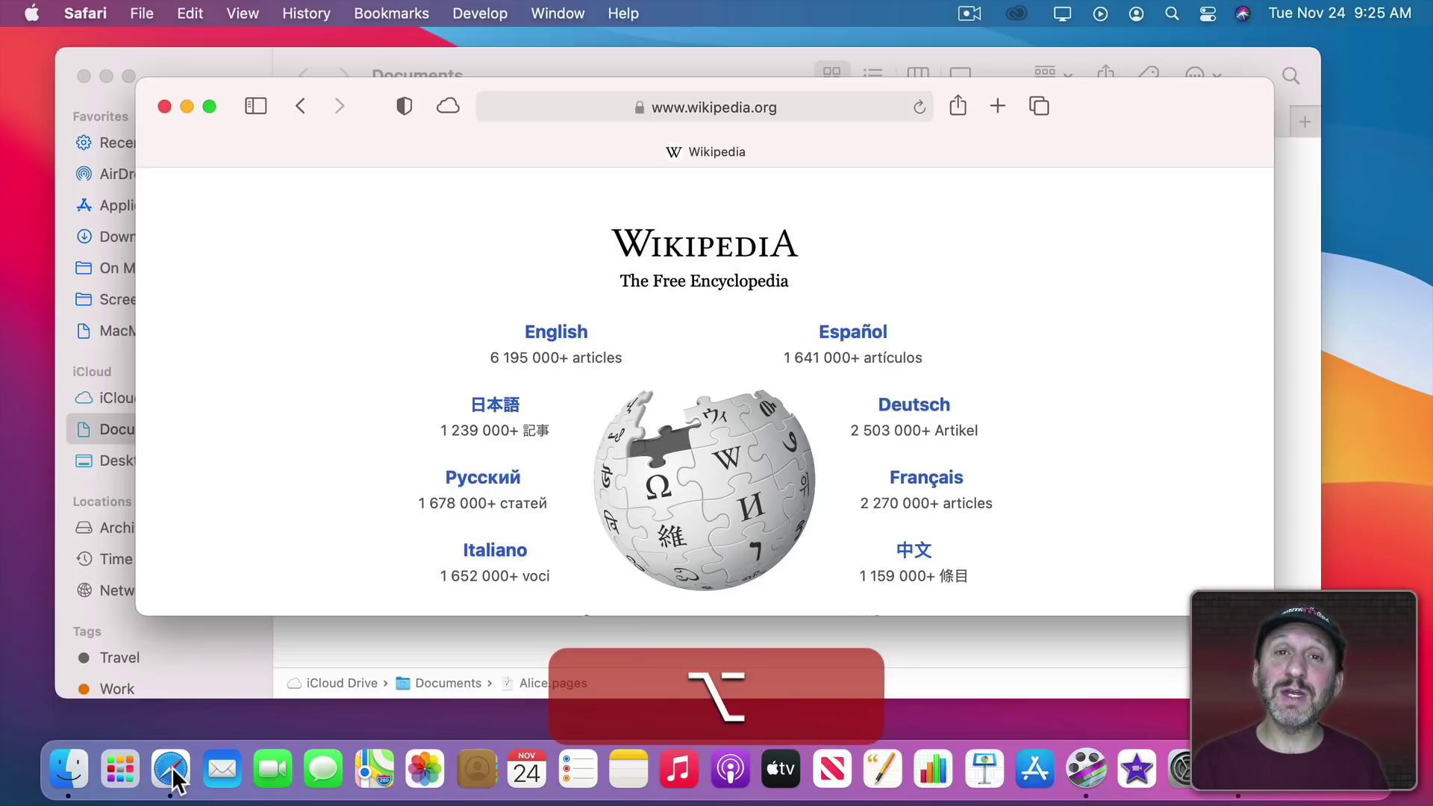
left_click(172, 766, "alt")
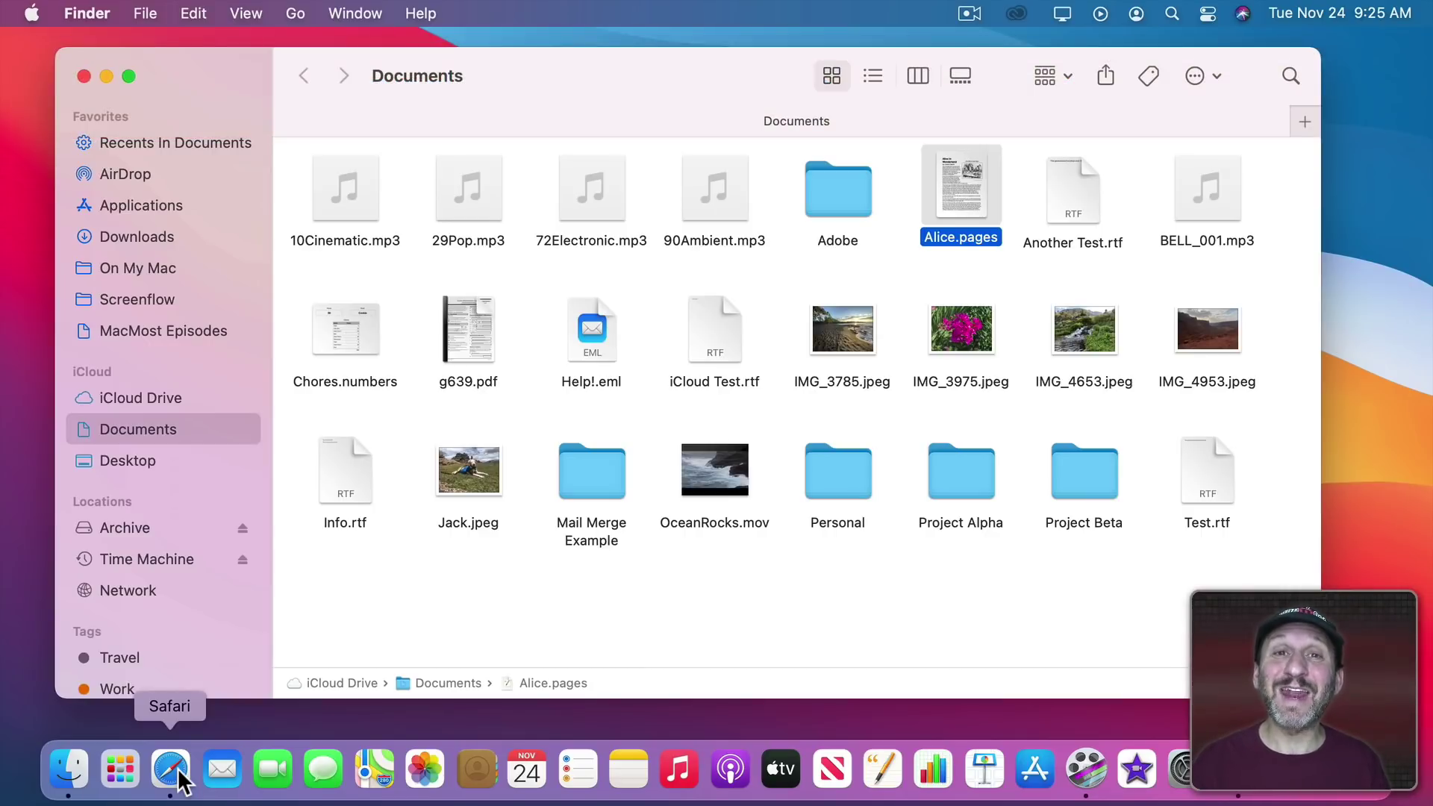
key("alt+shift")
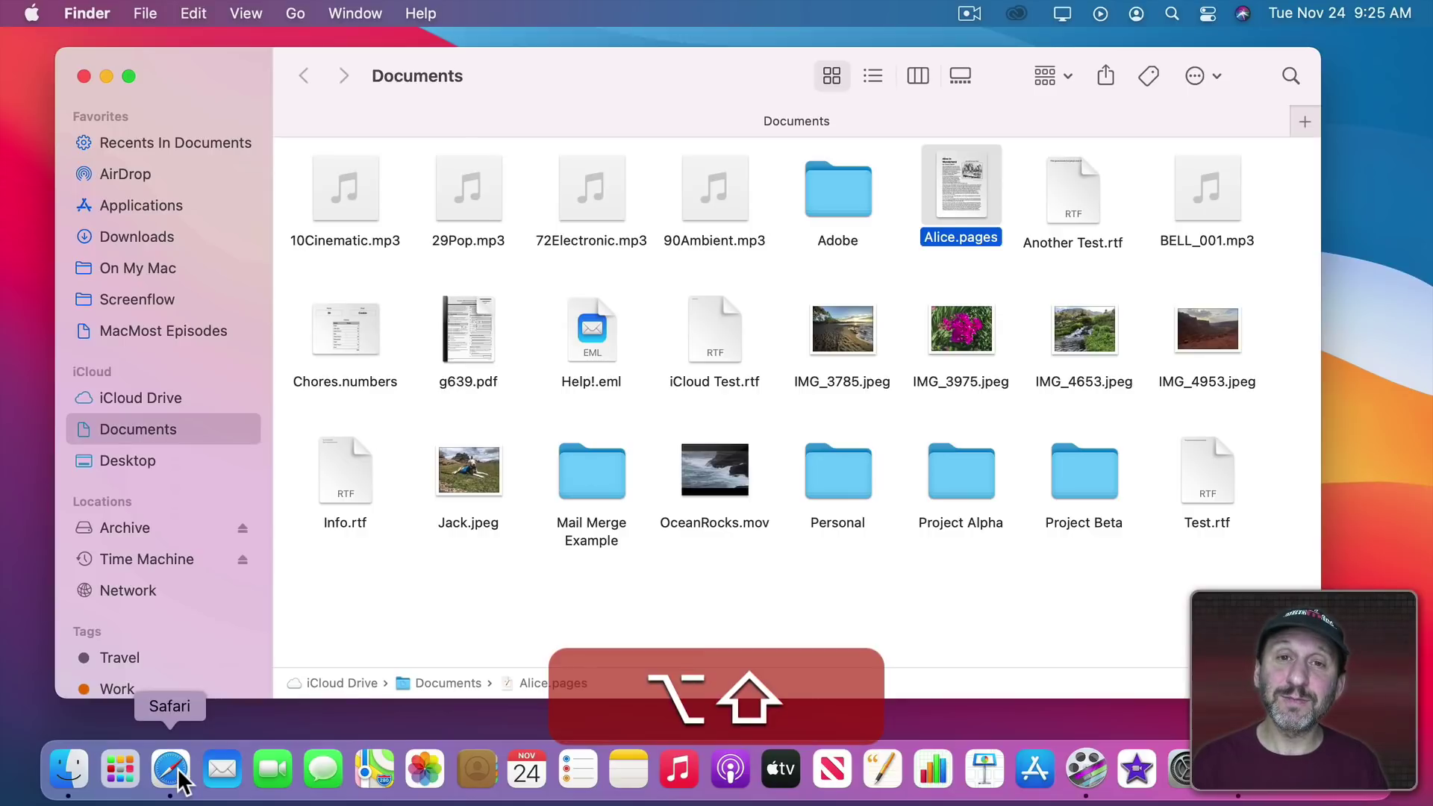
left_click(178, 774, "alt+shift")
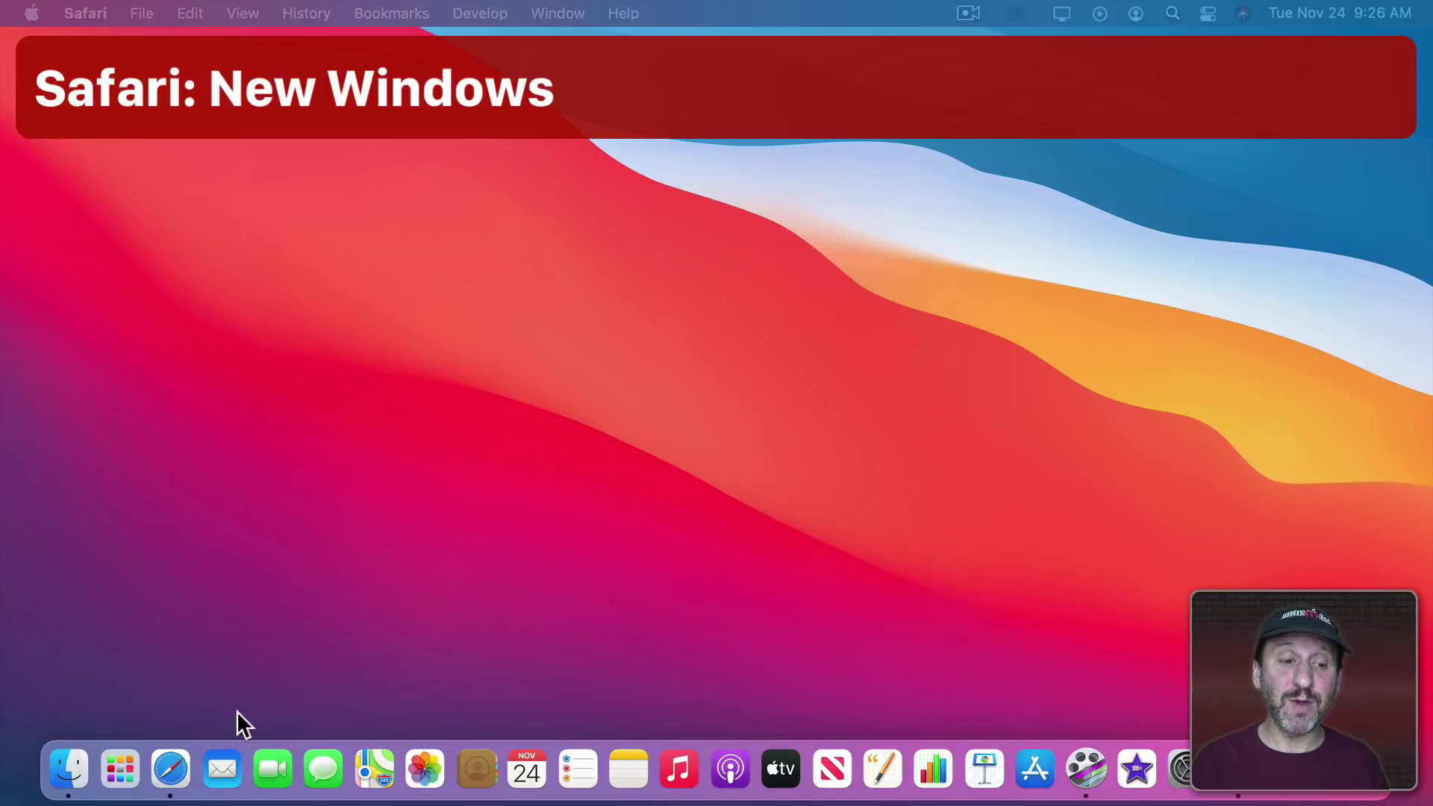
Step: Examine the app-specific commands in the Dock shortcut menus of Safari, Mail and Music, including Music's Repeat options
left_click(174, 767, "ctrl")
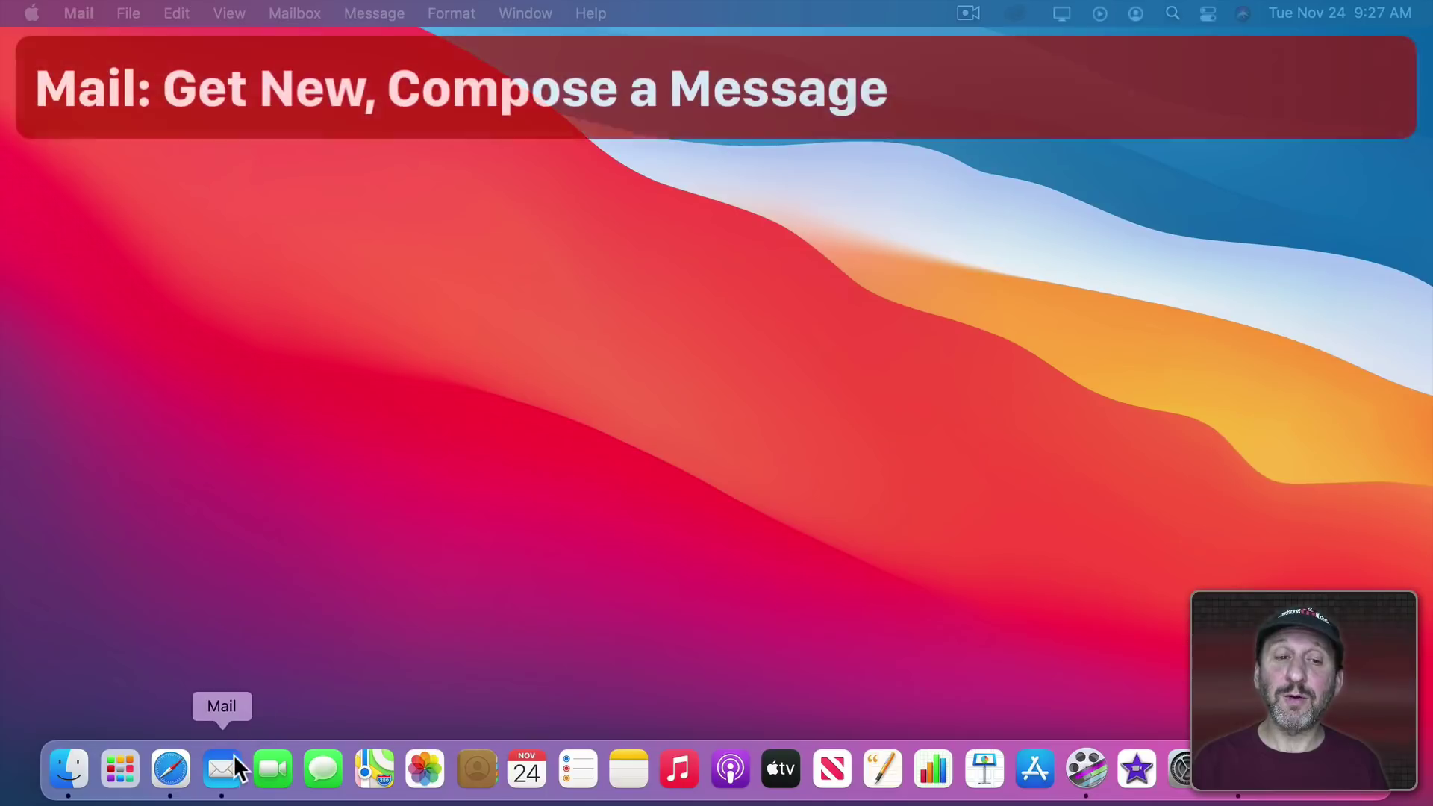
left_click(229, 765, "ctrl")
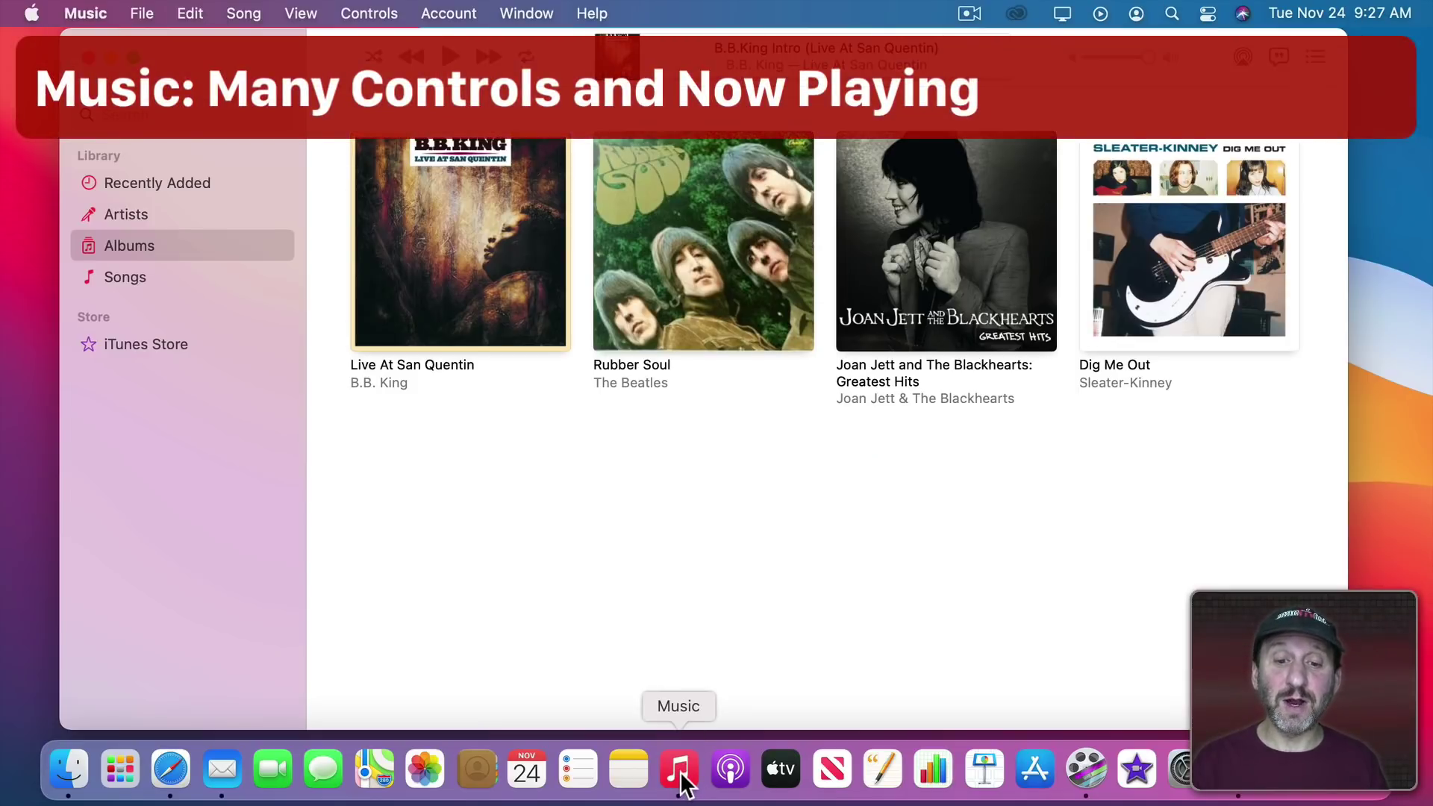
right_click(680, 771)
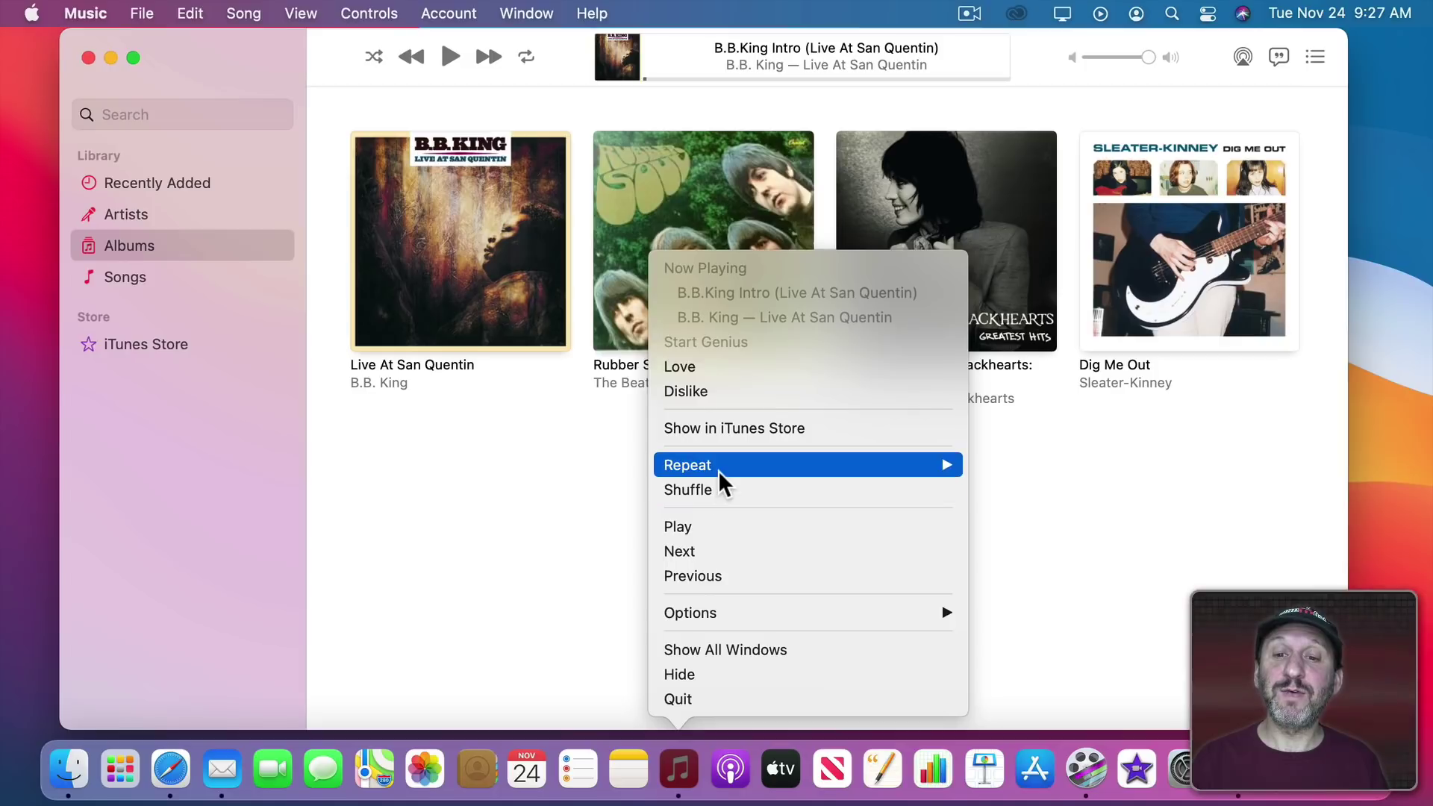
mouse_move(719, 467)
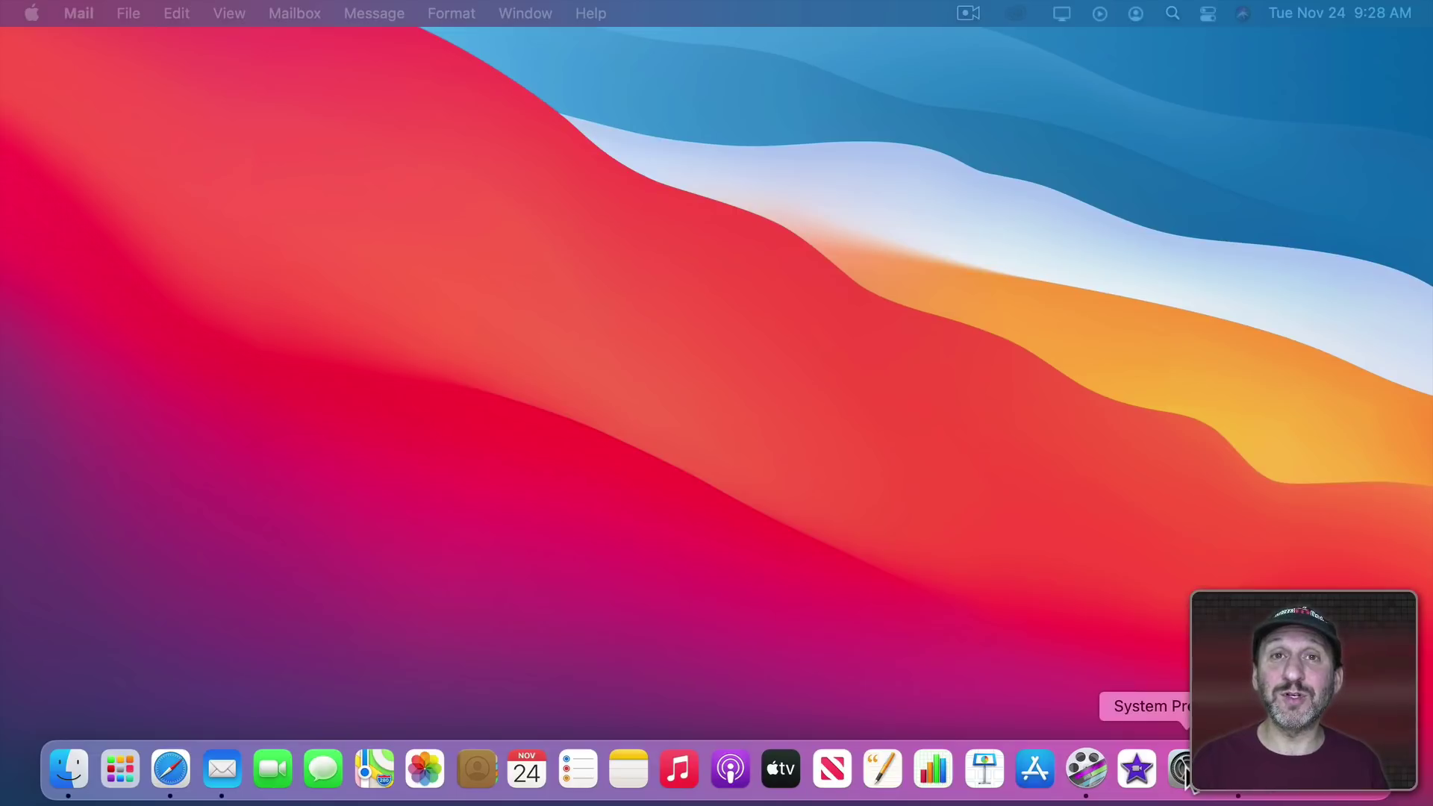
Step: Open the Energy Saver preference pane directly from the System Preferences Dock icon
left_click(1187, 773, "ctrl")
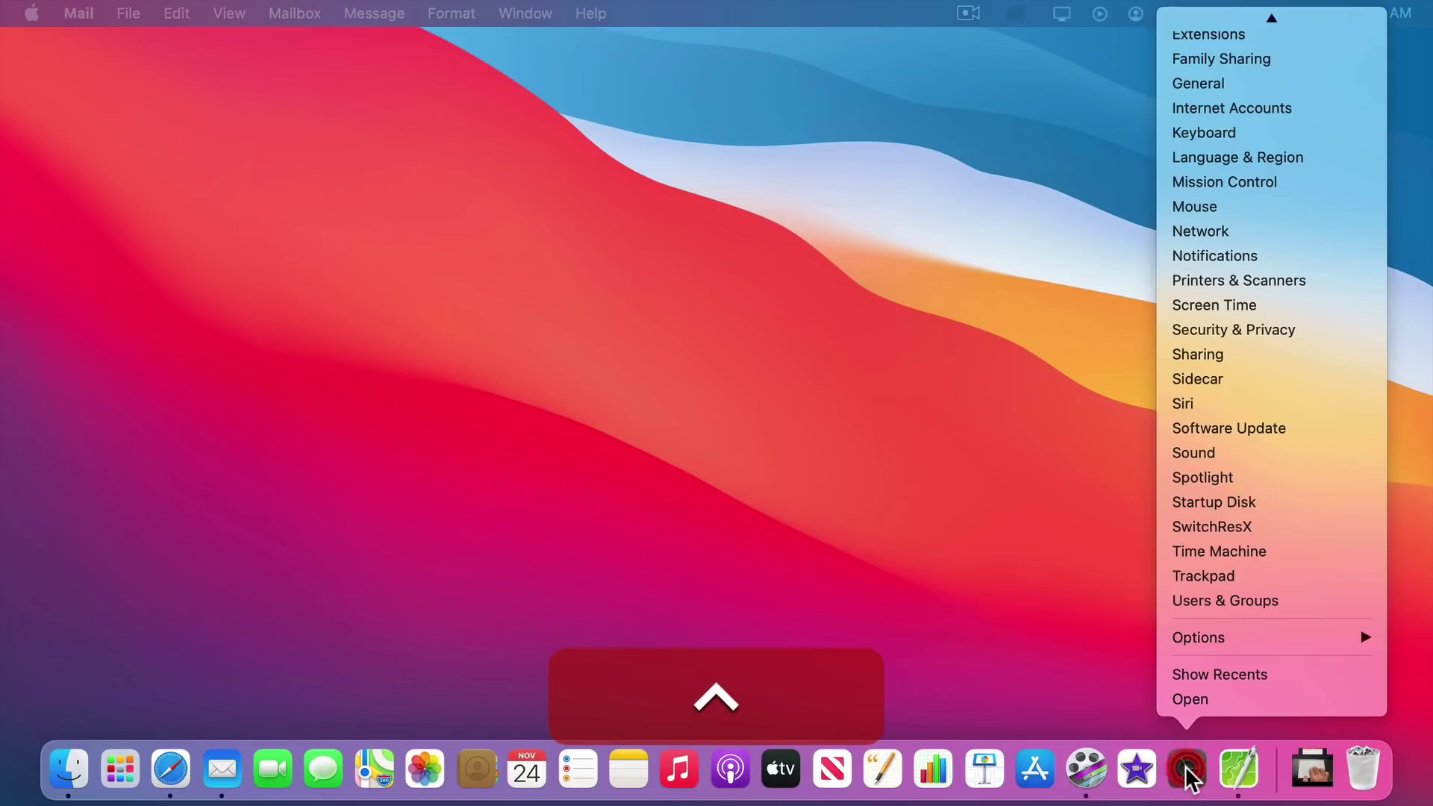
mouse_move(1270, 18)
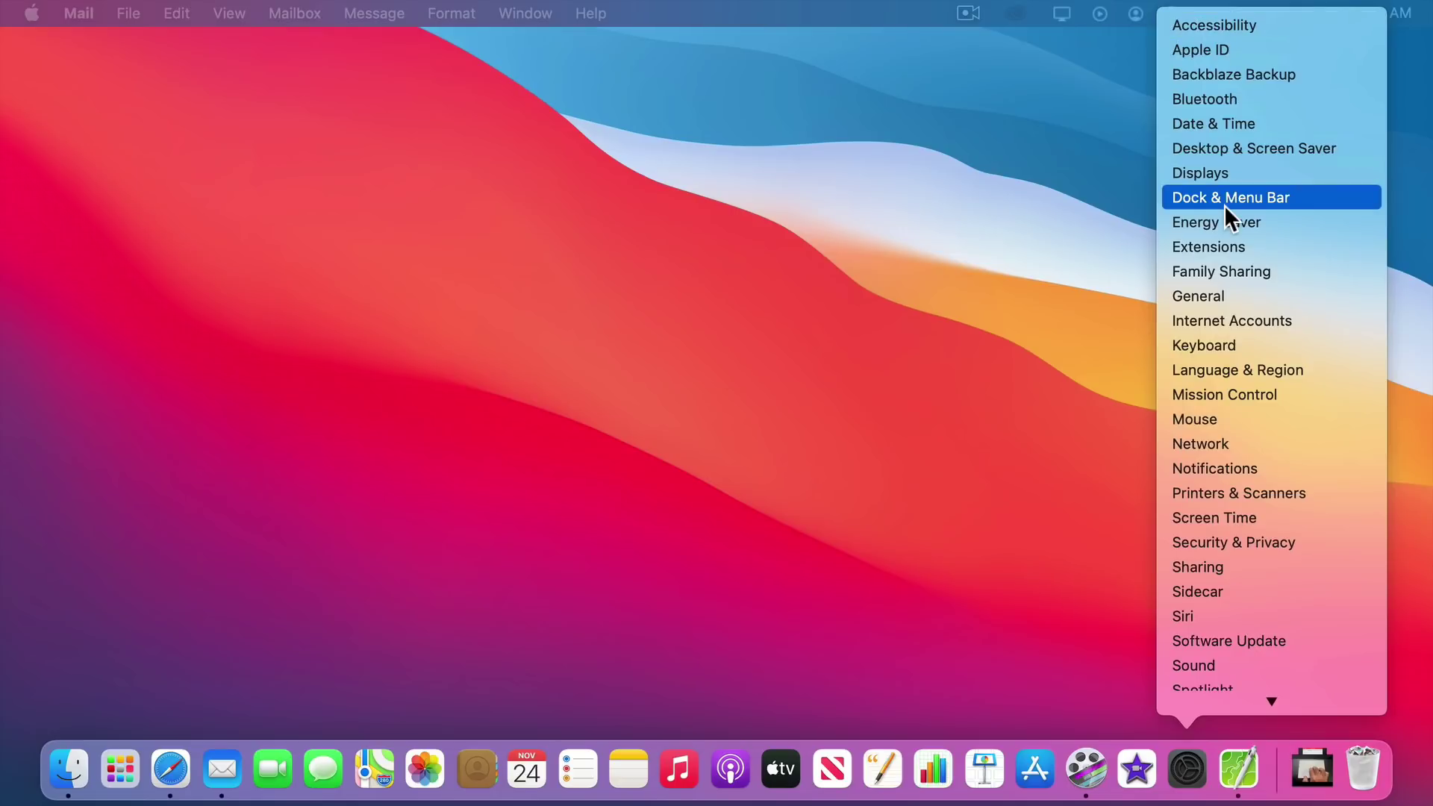
left_click(1211, 223)
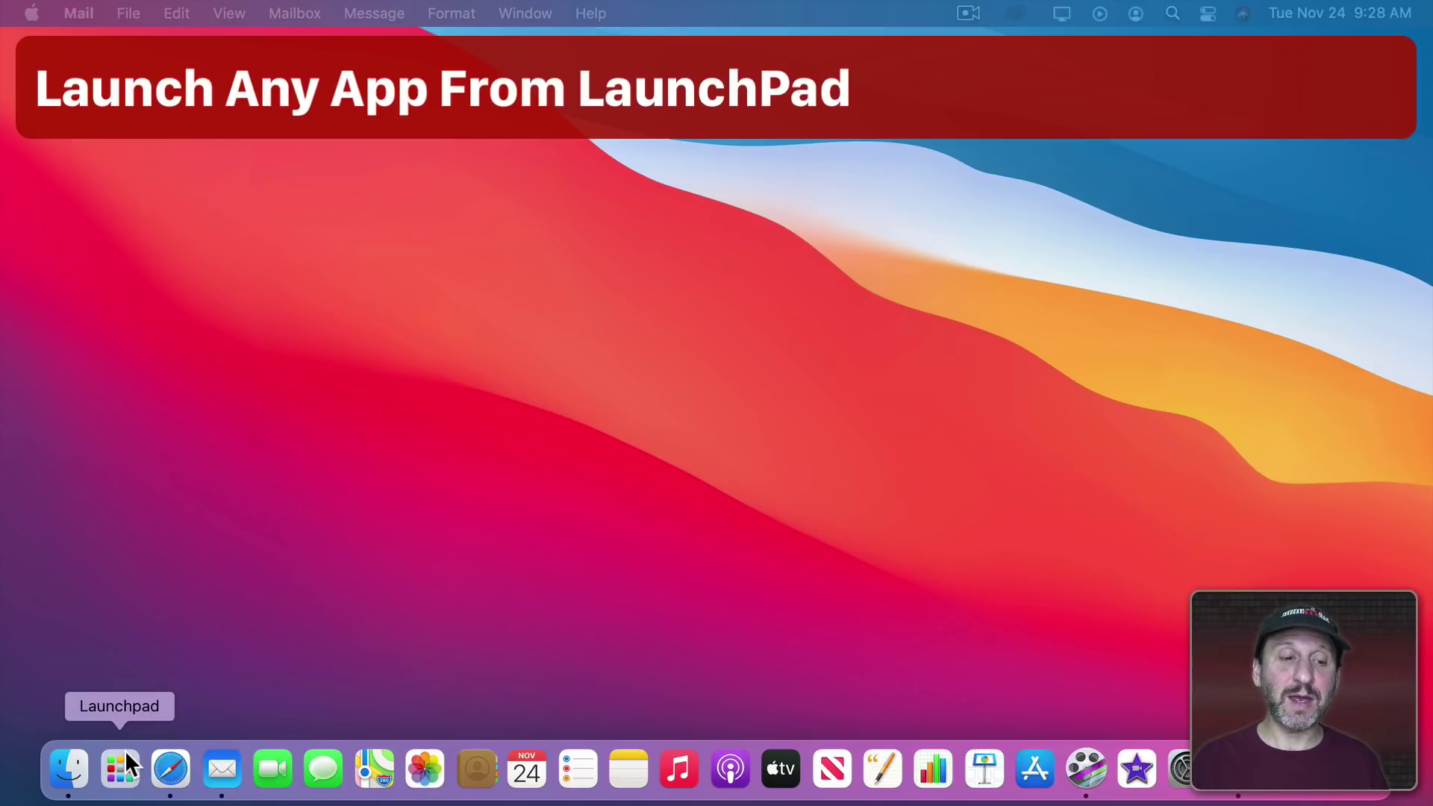
Step: Launch Pages from the list of installed apps on the Launchpad Dock icon
right_click(125, 751)
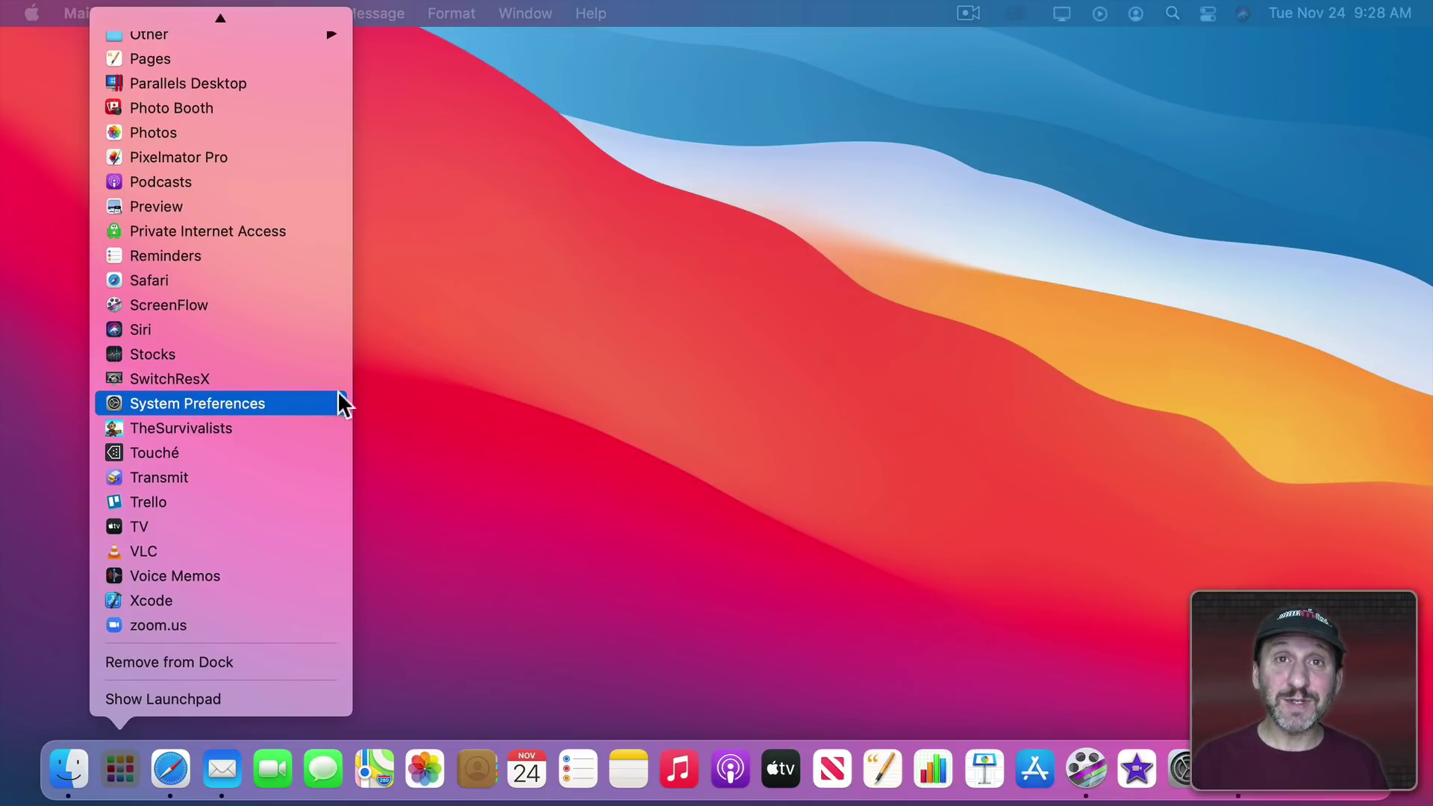
left_click(388, 432)
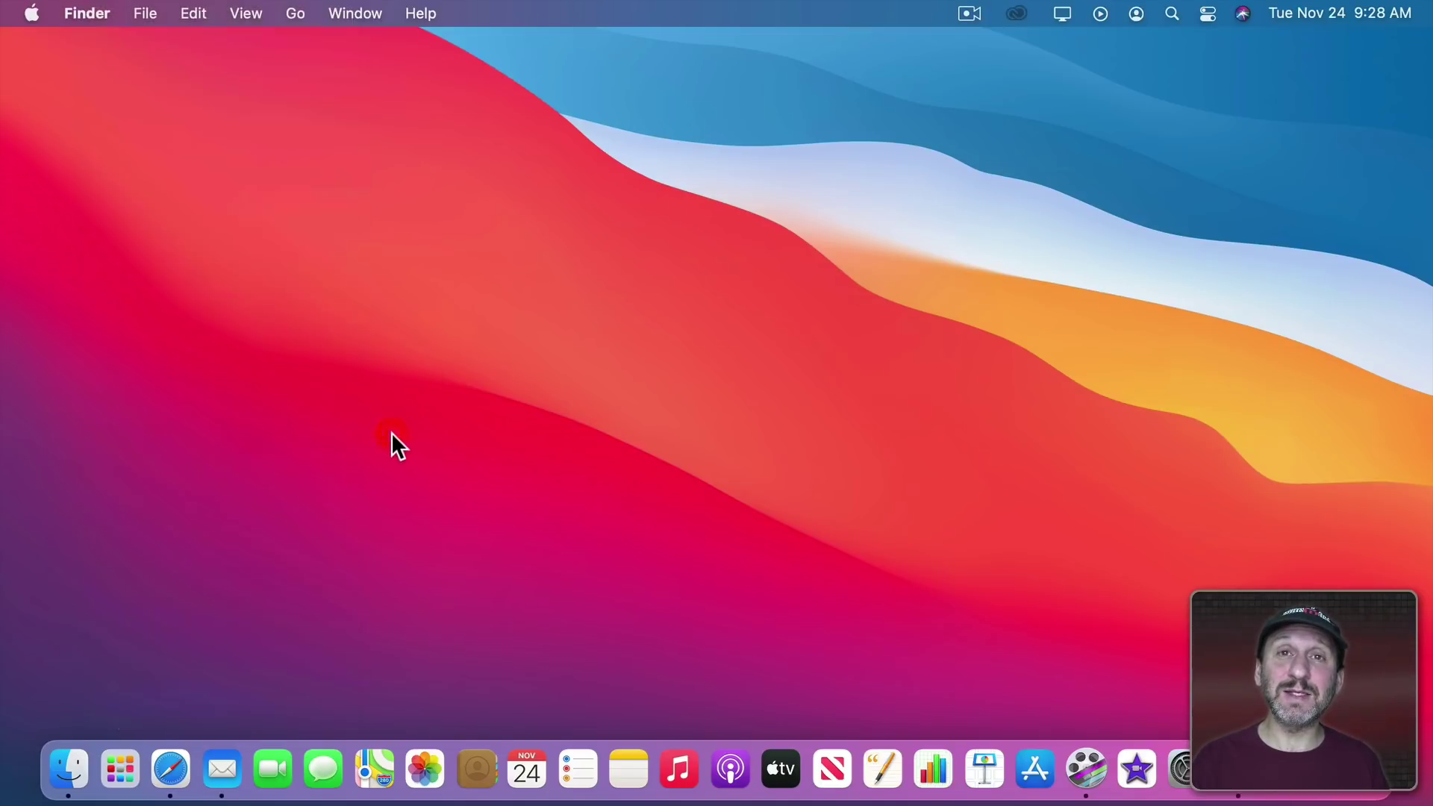
left_click(120, 770, "ctrl")
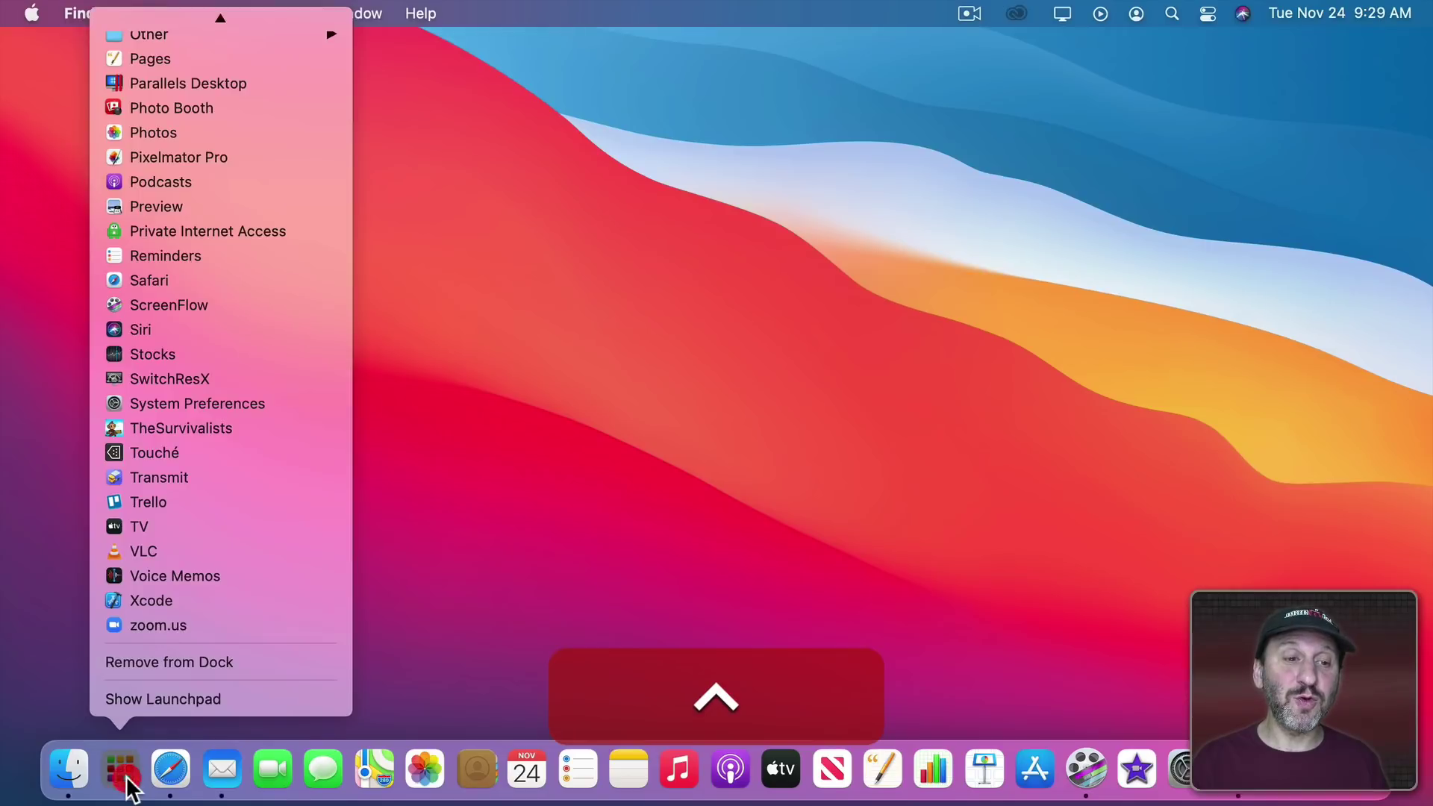
key("p")
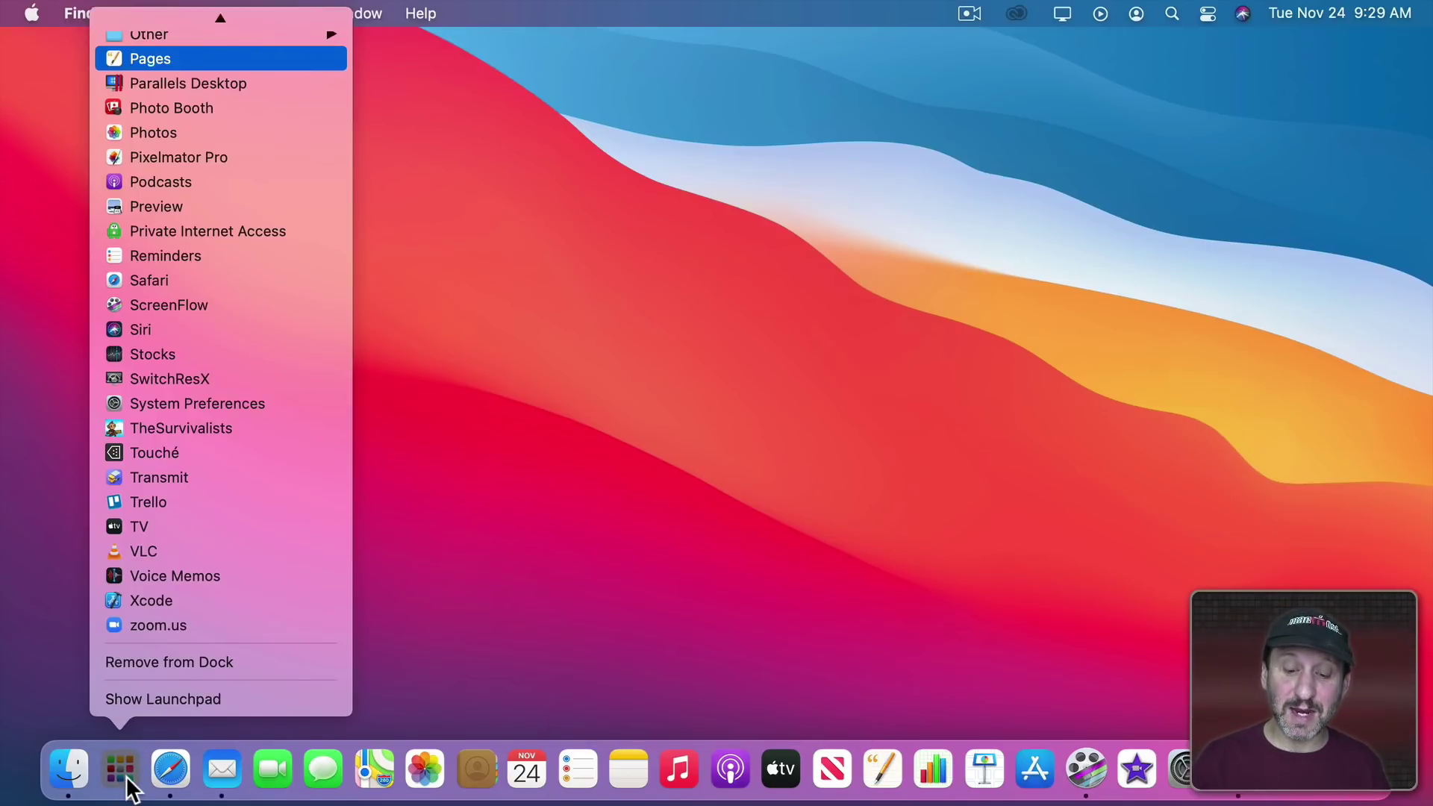
key("Return")
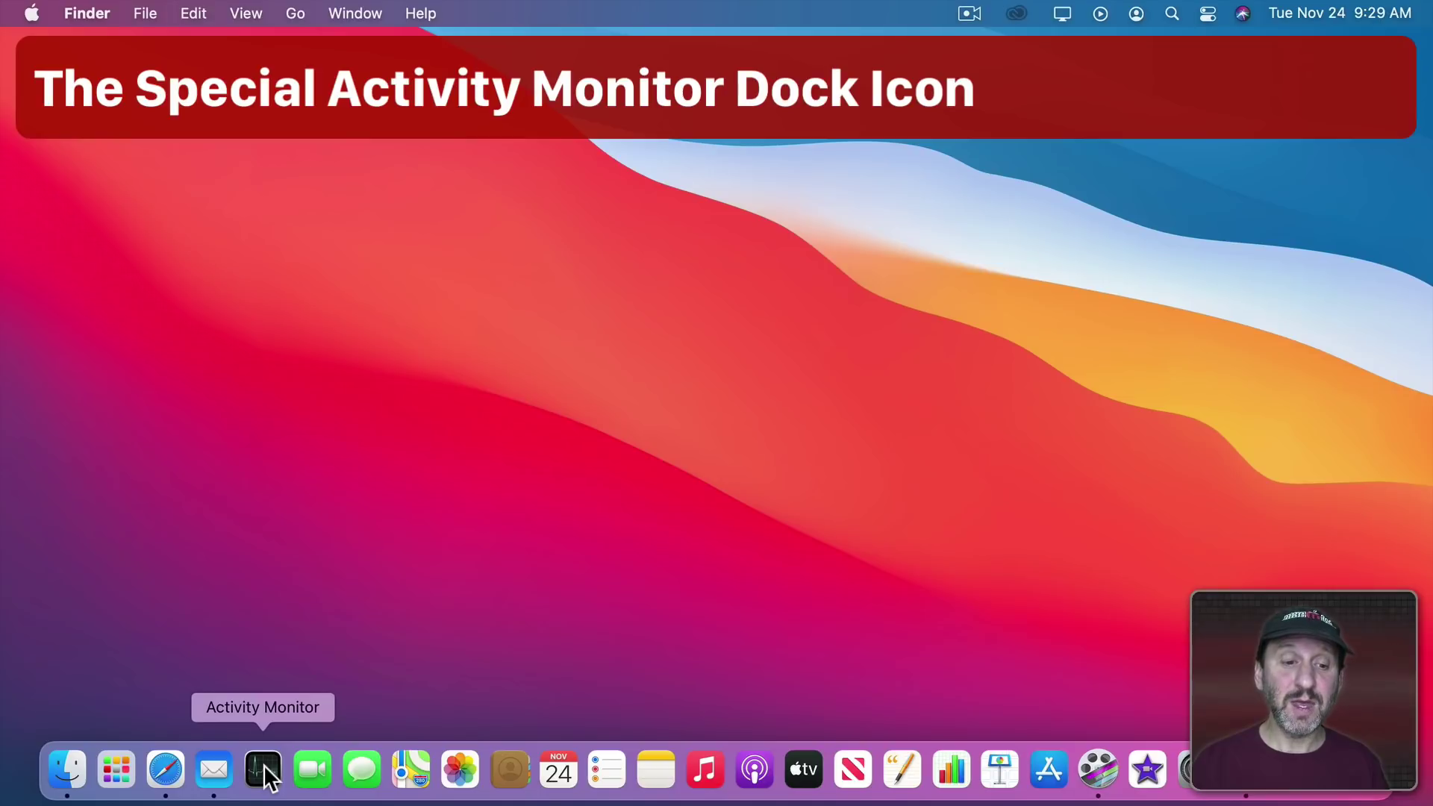
Step: Launch Activity Monitor from the Dock and set its Dock icon to show CPU usage
left_click(263, 766)
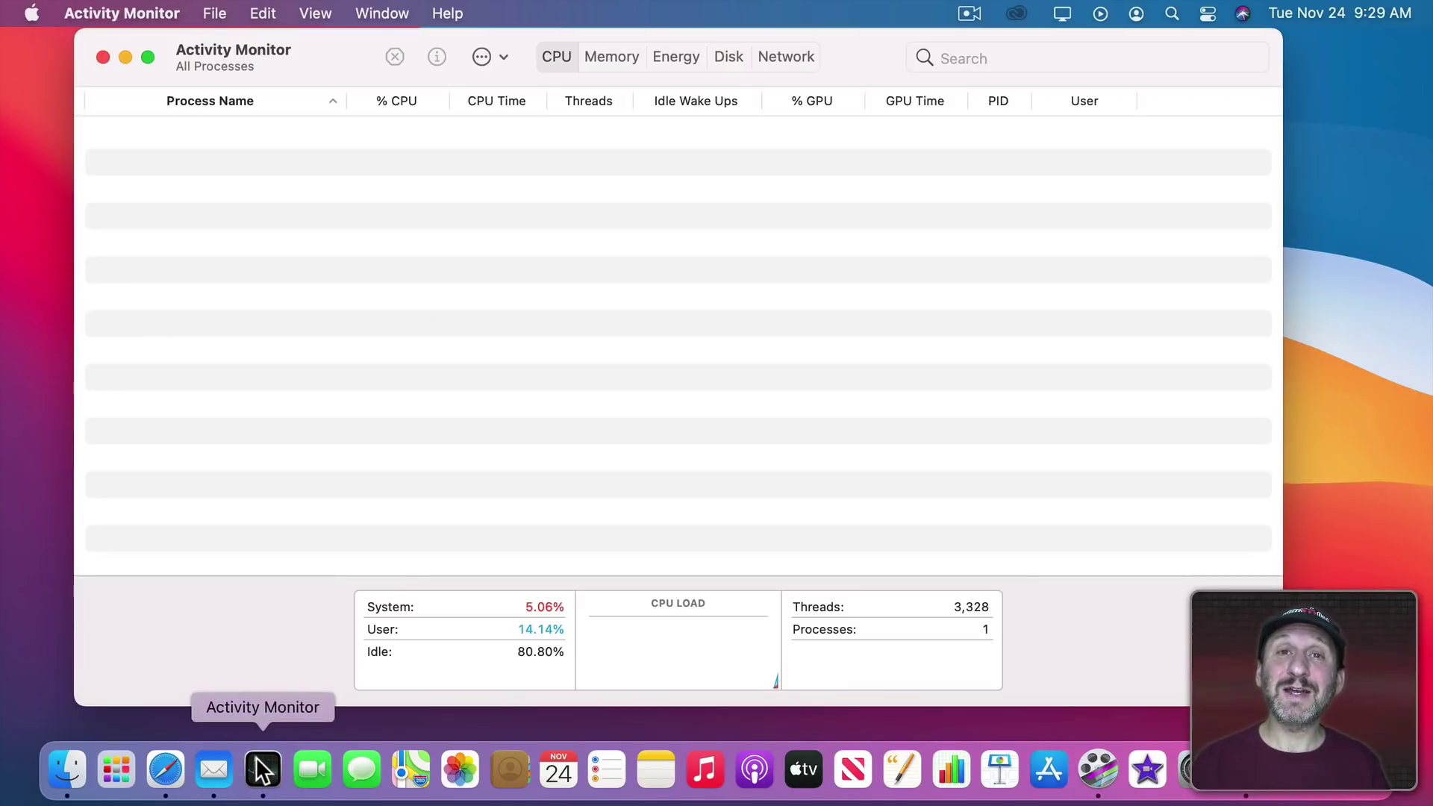
left_click(262, 770, "ctrl")
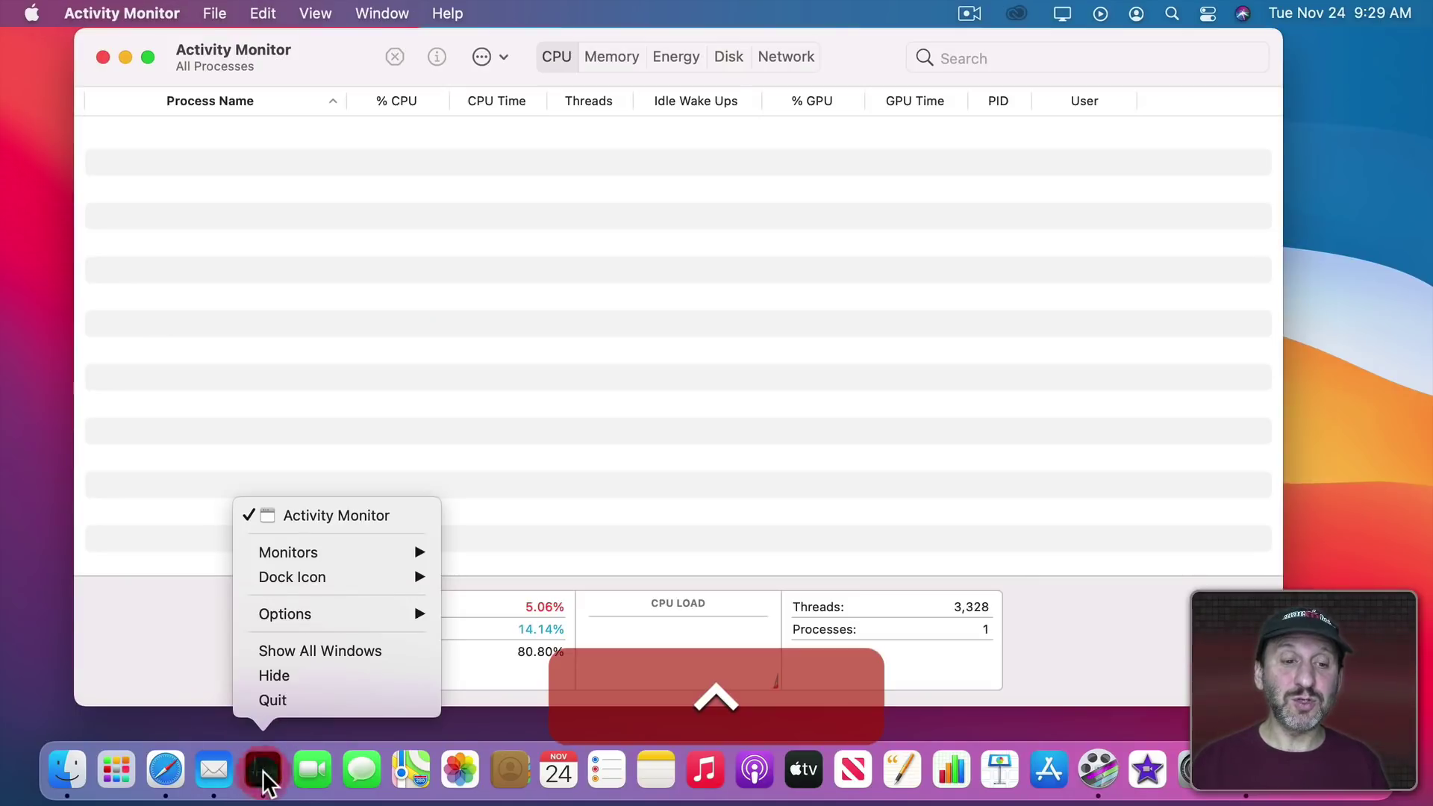
mouse_move(296, 581)
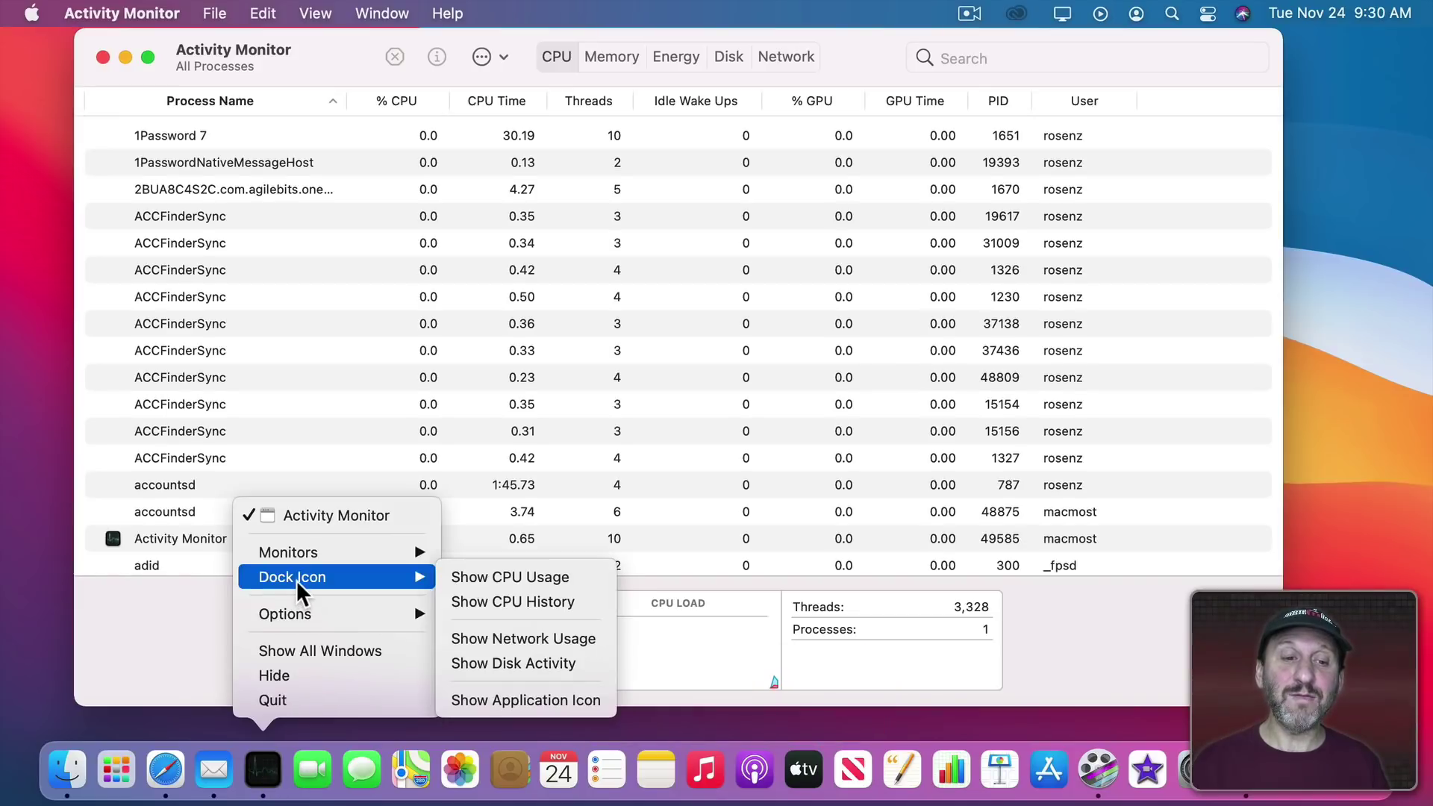
left_click(476, 578)
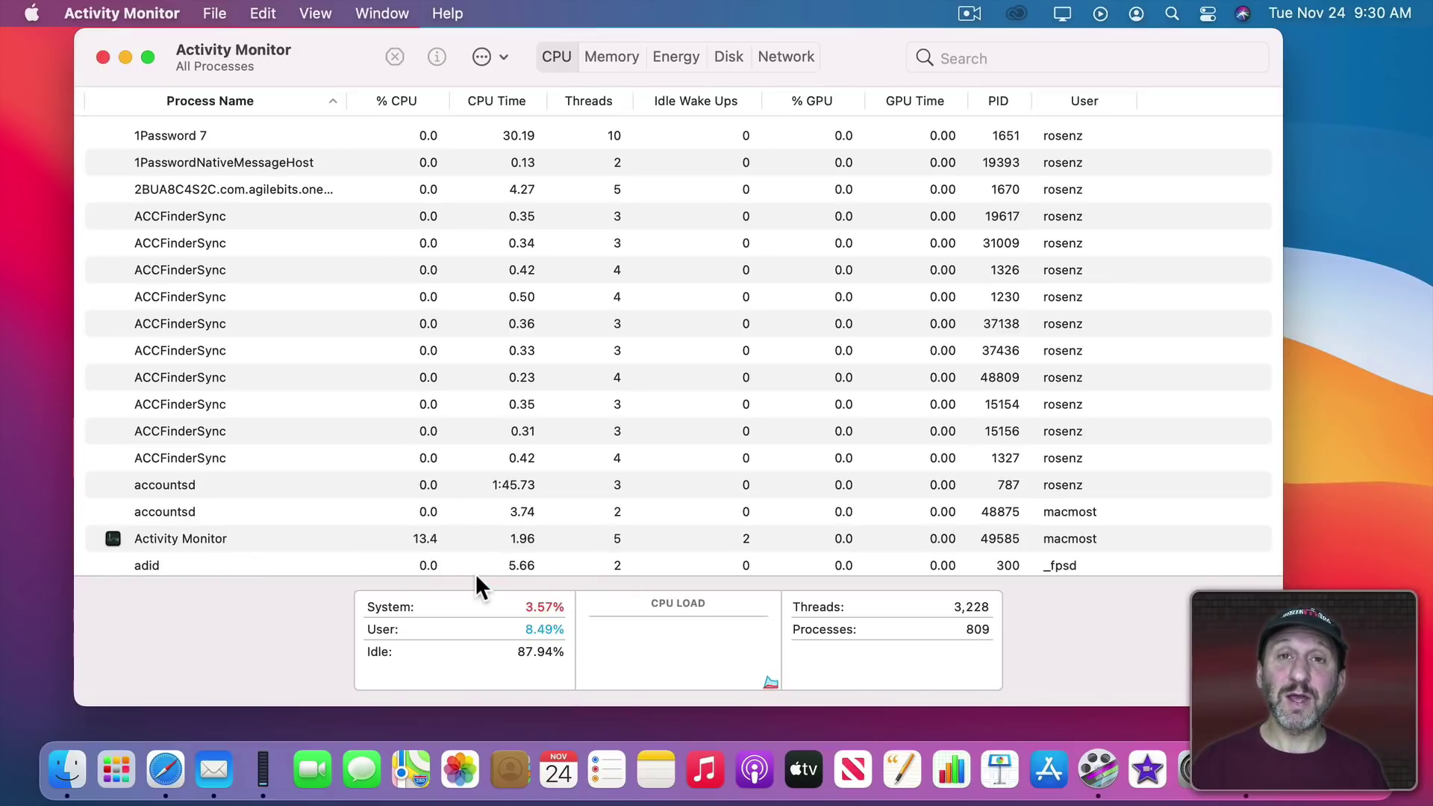
Step: Switch Activity Monitor's Dock icon display to CPU history
left_click(273, 765, "ctrl")
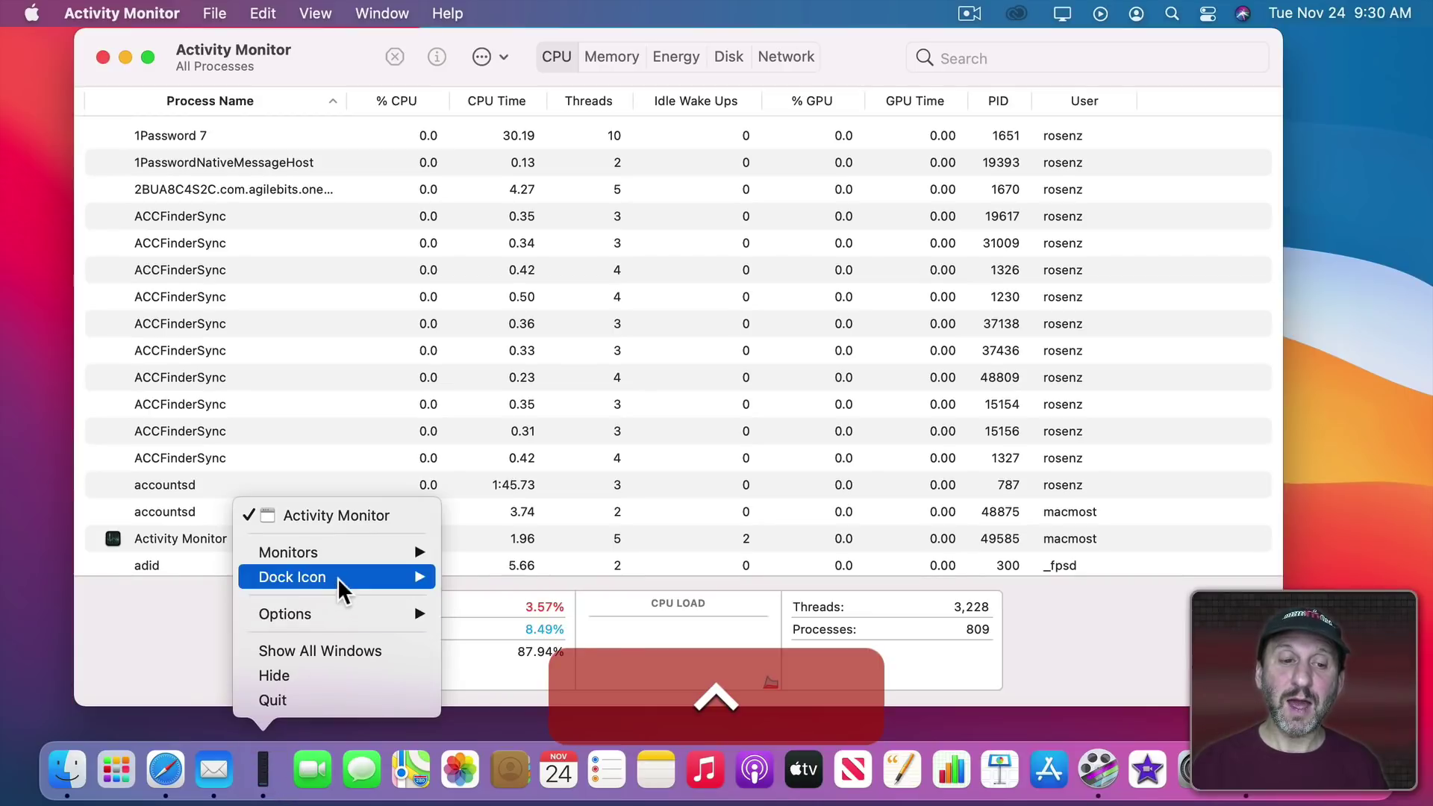
mouse_move(415, 578)
left_click(495, 598)
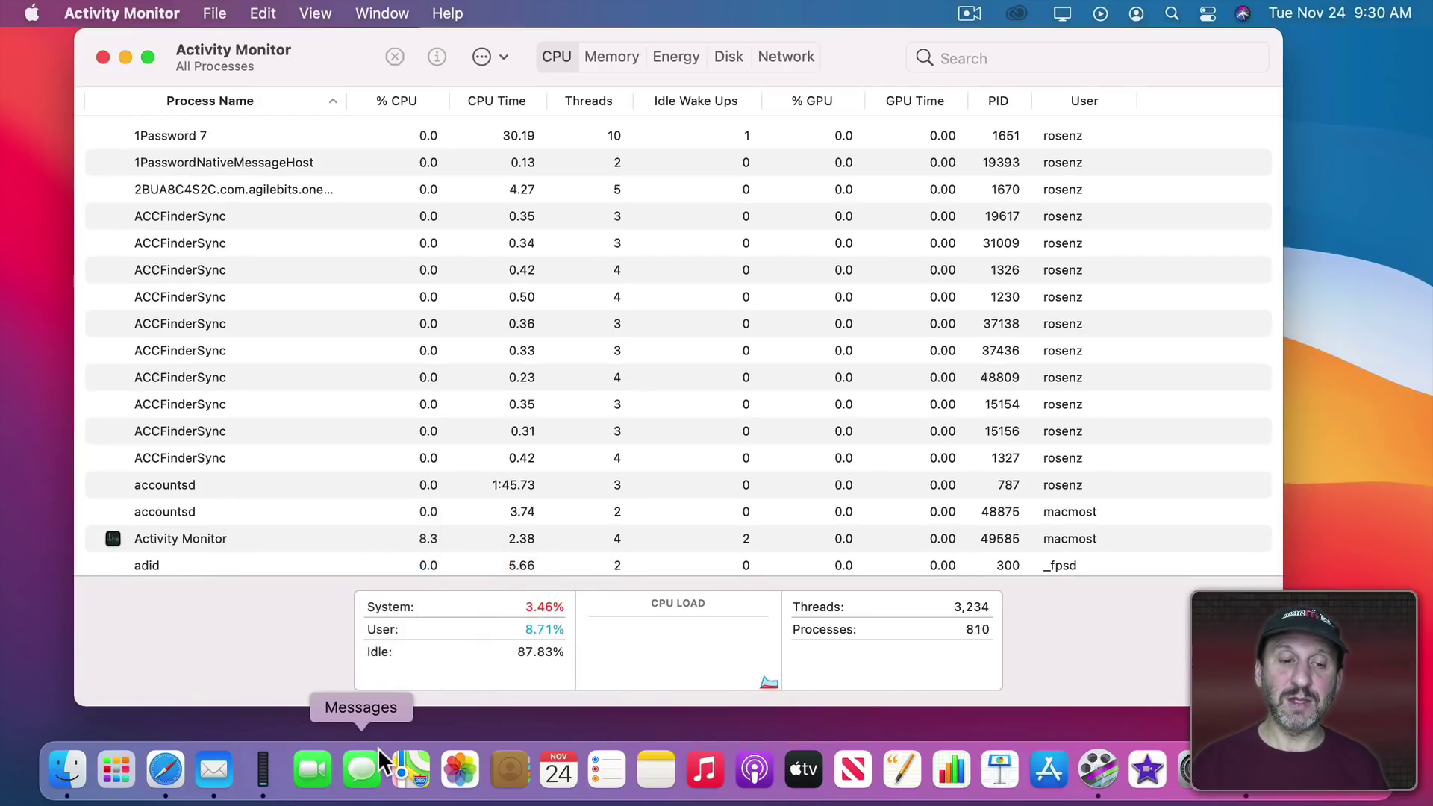
Step: Revisit Activity Monitor's Dock icon options for a live graph, and hide Activity Monitor while it keeps running
left_click(268, 759, "ctrl")
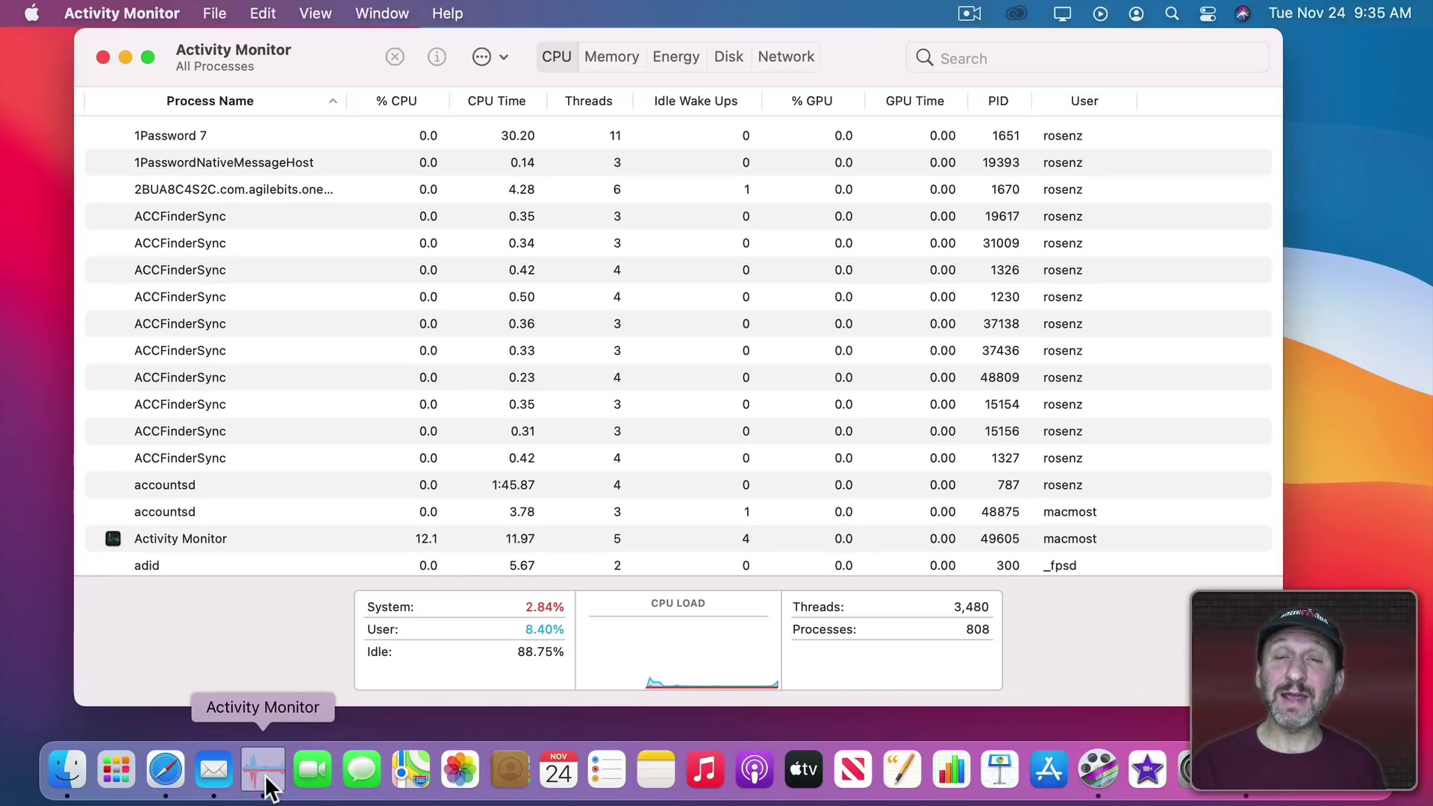
left_click(146, 4)
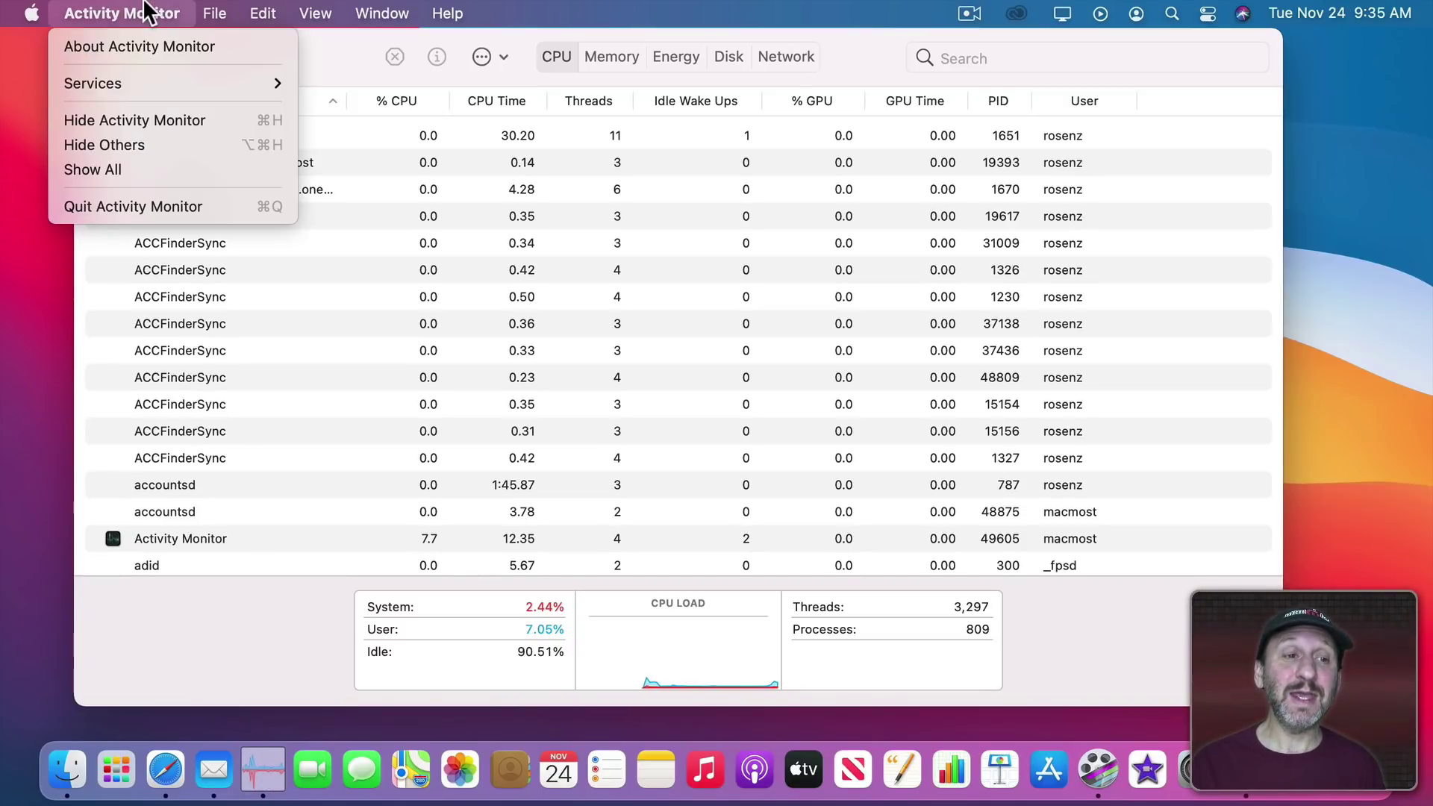
left_click(141, 121)
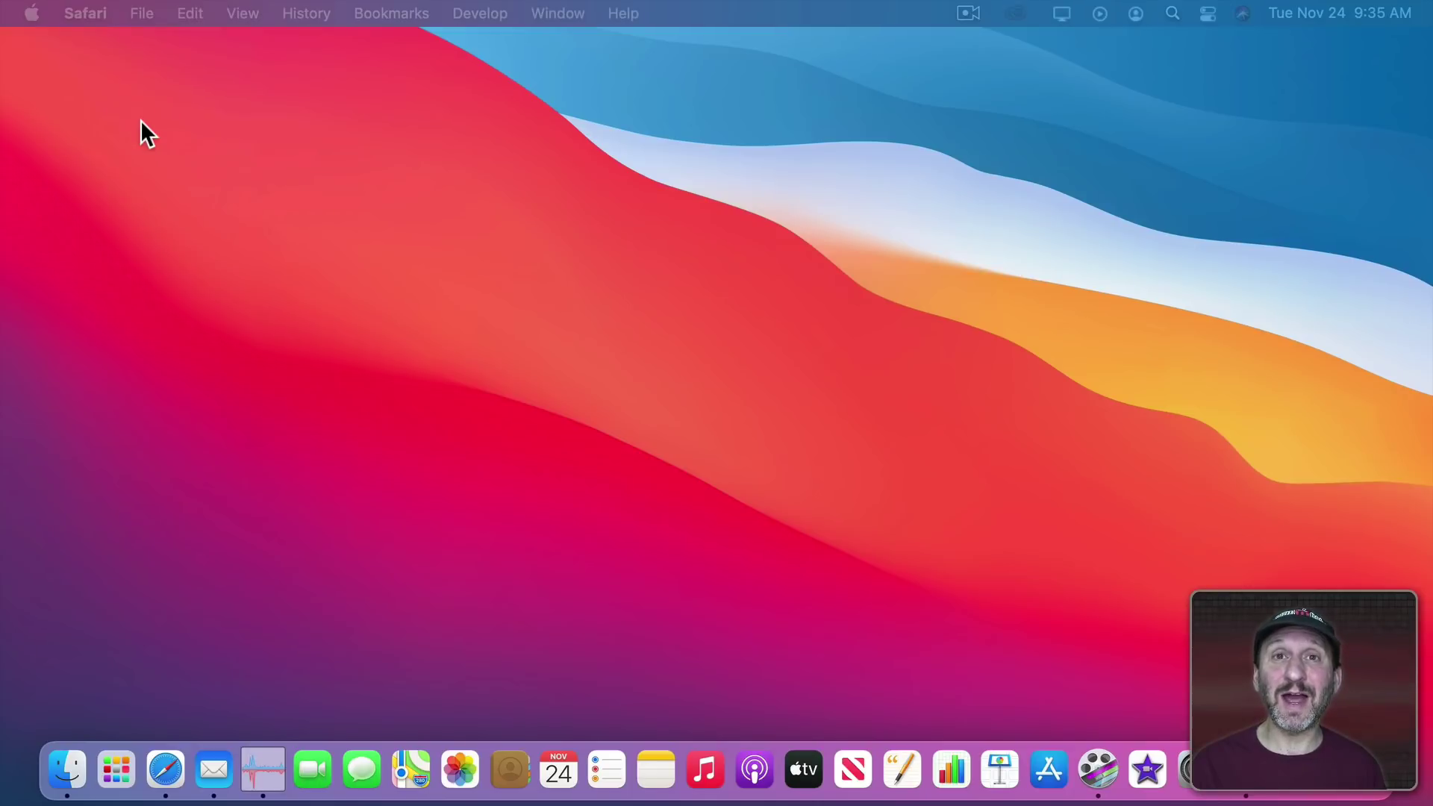